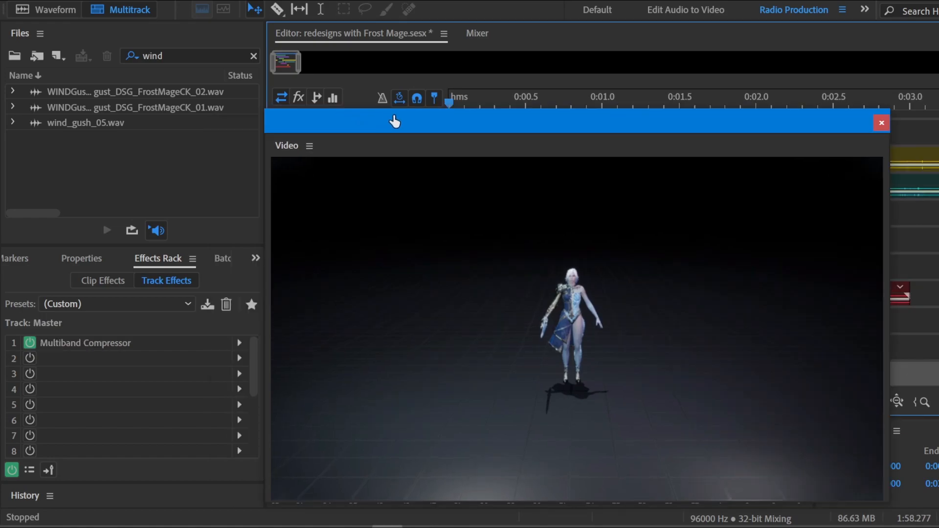
# Scrub the playhead along the timeline to preview the character animation in the Video window.
pyautogui.moveTo(449, 103); pyautogui.dragTo(383, 115)
pyautogui.moveTo(448, 103)
pyautogui.mouseDown()
pyautogui.moveTo(509, 111)
pyautogui.moveTo(435, 103)
pyautogui.moveTo(778, 107)
pyautogui.moveTo(388, 119)
pyautogui.moveTo(621, 122)
pyautogui.moveTo(459, 109)
pyautogui.moveTo(786, 104)
pyautogui.moveTo(450, 144)
pyautogui.moveTo(621, 138)
pyautogui.moveTo(525, 141)
pyautogui.moveTo(631, 153)
pyautogui.moveTo(581, 157)
pyautogui.moveTo(668, 156)
pyautogui.moveTo(603, 155)
pyautogui.mouseUp()
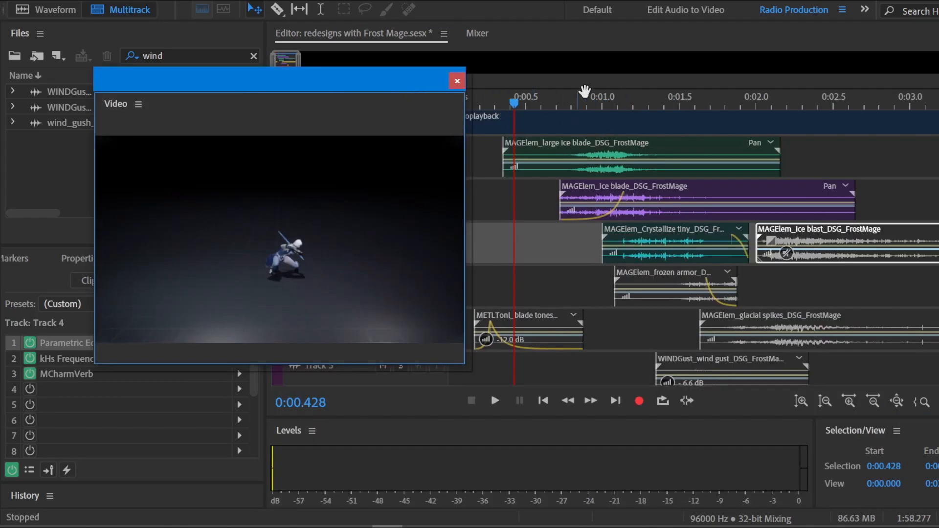
# Open the MAGElem_large ice blade clip in the waveform editor, play it from before the sound, and return to the multitrack session.
pyautogui.moveTo(412, 88); pyautogui.dragTo(367, 209)
pyautogui.scroll(3, 378, 156)
pyautogui.doubleClick(568, 192)
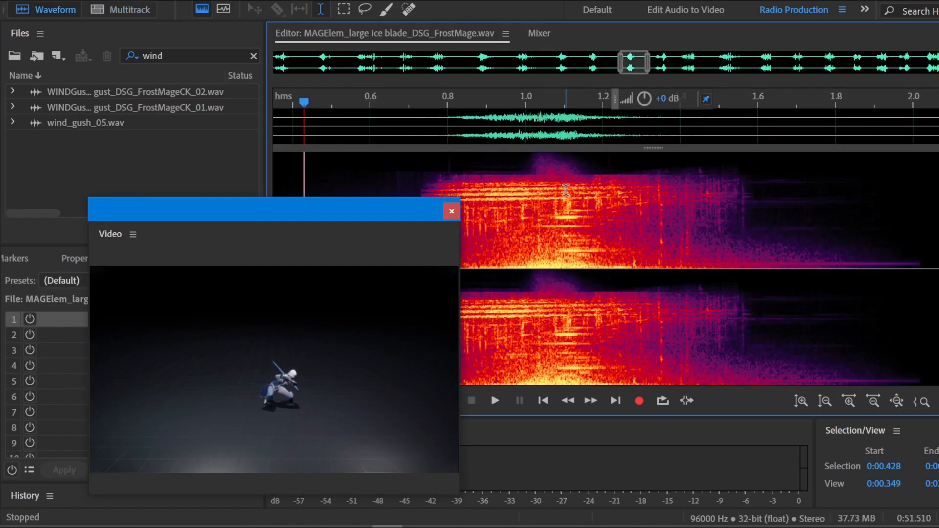
pyautogui.moveTo(355, 205); pyautogui.dragTo(871, 313)
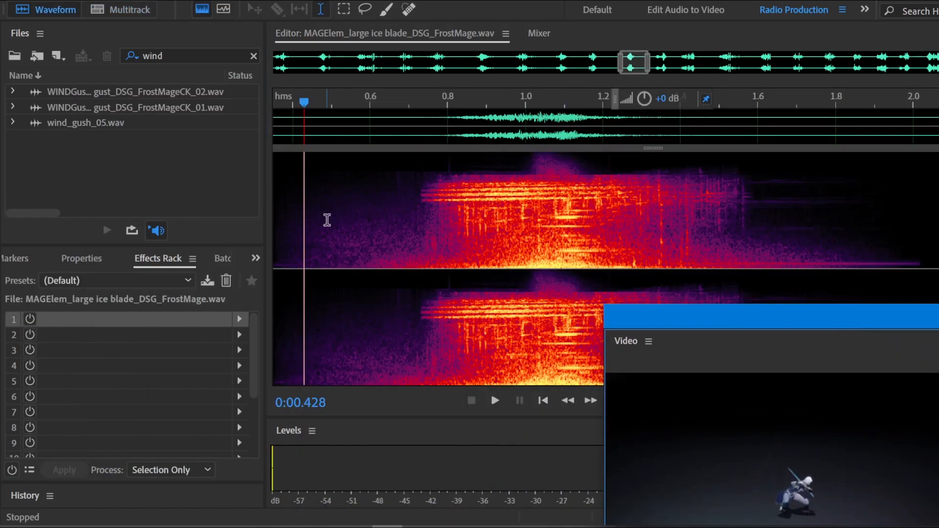
pyautogui.click(274, 216)
pyautogui.press('space')
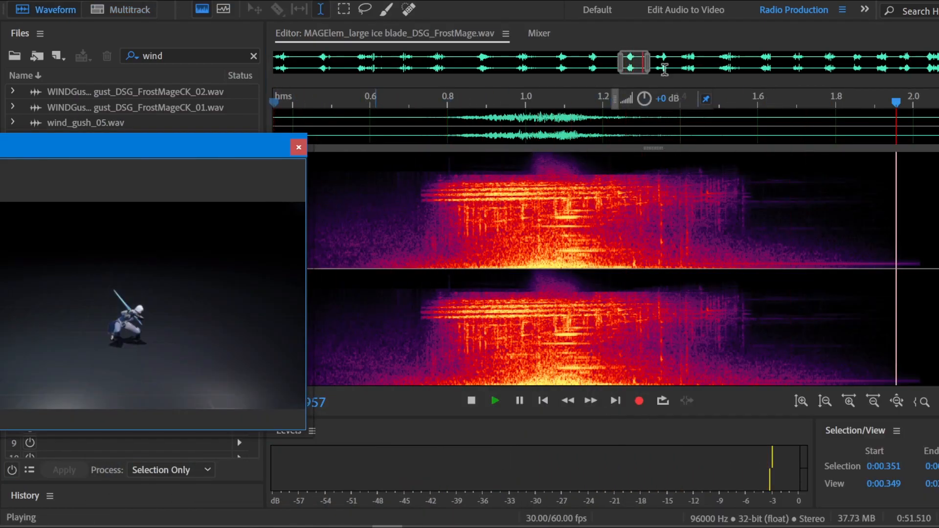
pyautogui.click(506, 33)
pyautogui.click(631, 125)
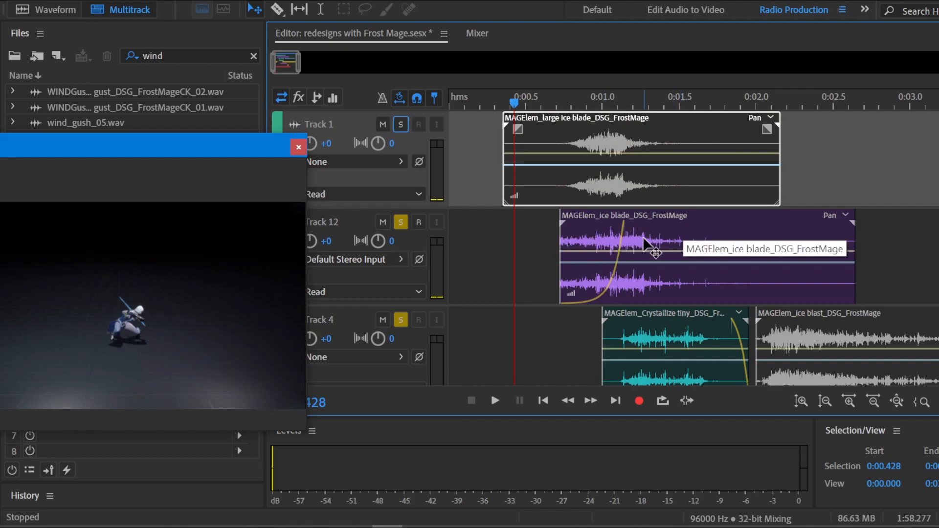
# Open the MAGElem_ice blade clip from Track 12 in the waveform editor and play the start of it.
pyautogui.doubleClick(656, 245)
pyautogui.moveTo(267, 147); pyautogui.dragTo(303, 328)
pyautogui.press('space')
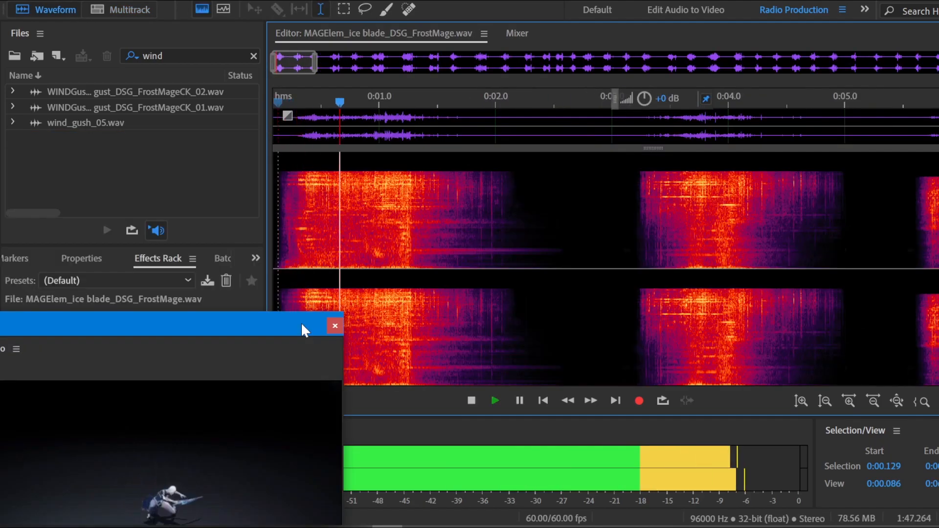
pyautogui.press('space')
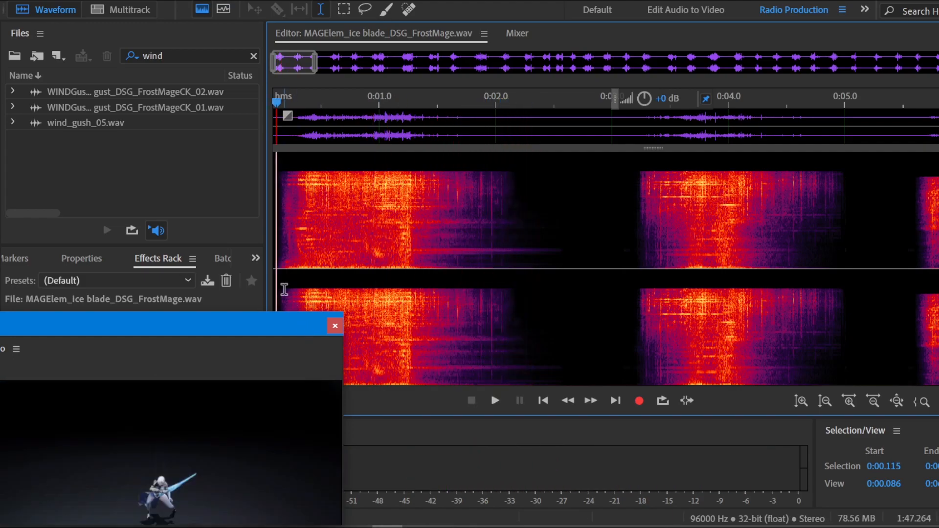
# Move the Video window aside and play the soloed Track 1 and Track 12 together from about 0:00.375.
pyautogui.moveTo(239, 325); pyautogui.dragTo(115, 195)
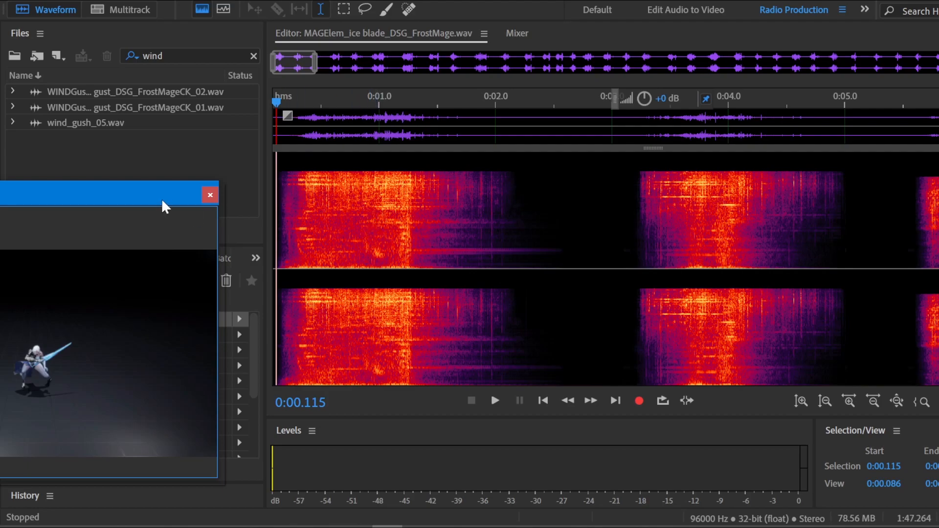
pyautogui.press('space')
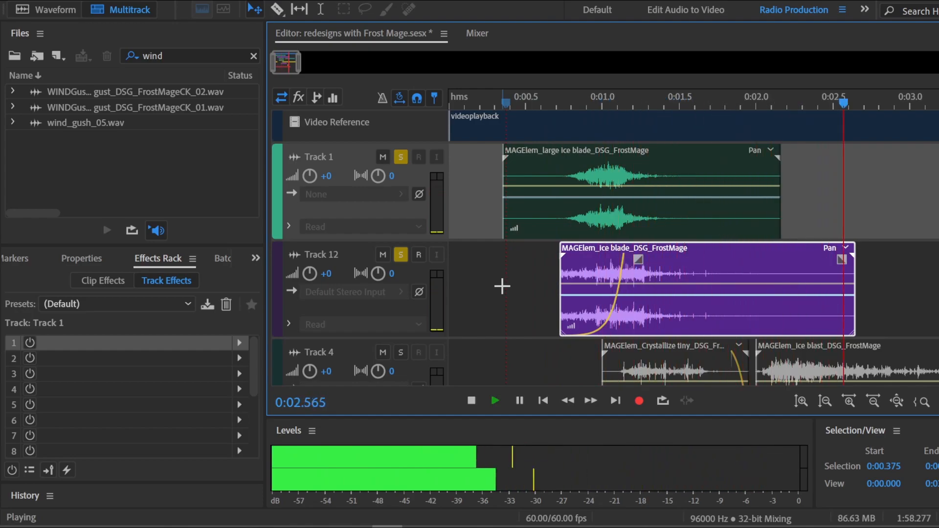
pyautogui.press('space')
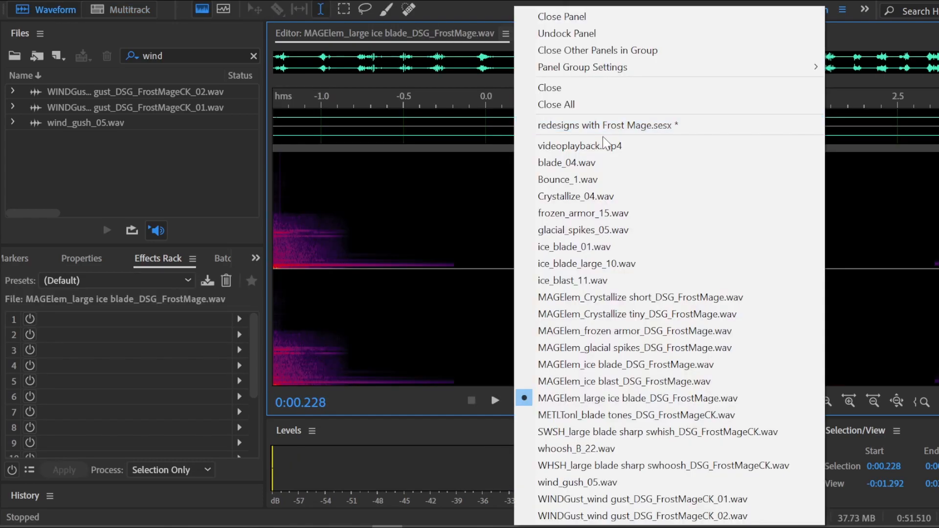
# Return to the redesigns with Frost Mage.sesx session and examine the output routing of Track 1.
pyautogui.click(605, 127)
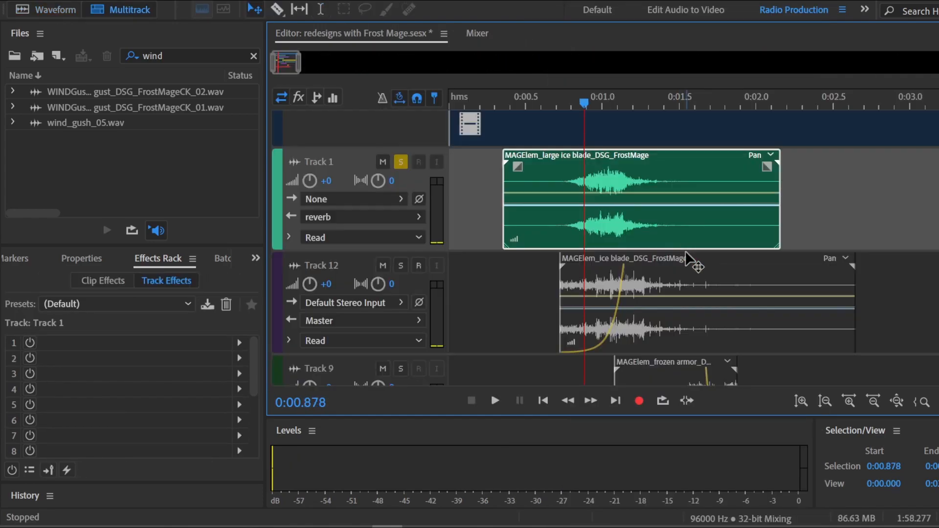
pyautogui.scroll(3, 359, 164)
pyautogui.scroll(3, 484, 199)
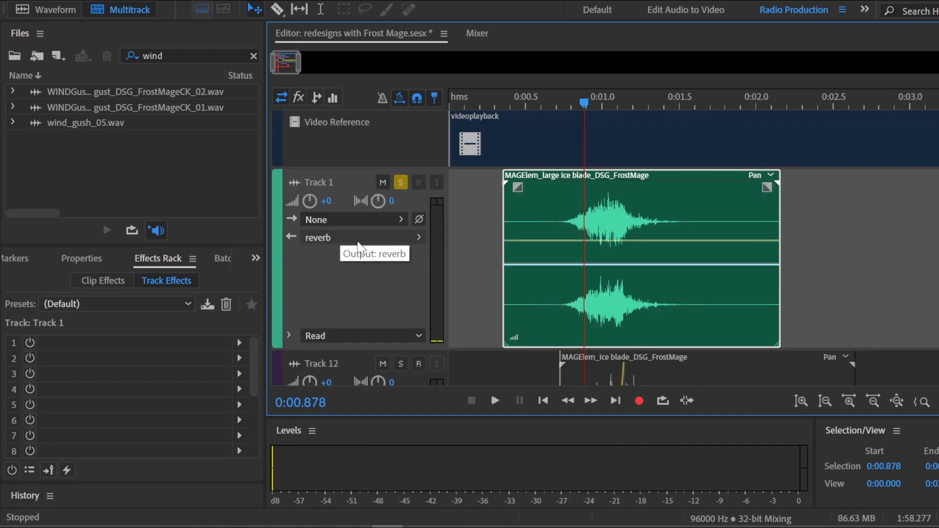
# Open the EW Spaces II effect on the reverb bus, view its preset browser, and close the effect window.
pyautogui.scroll(-5, 455, 276)
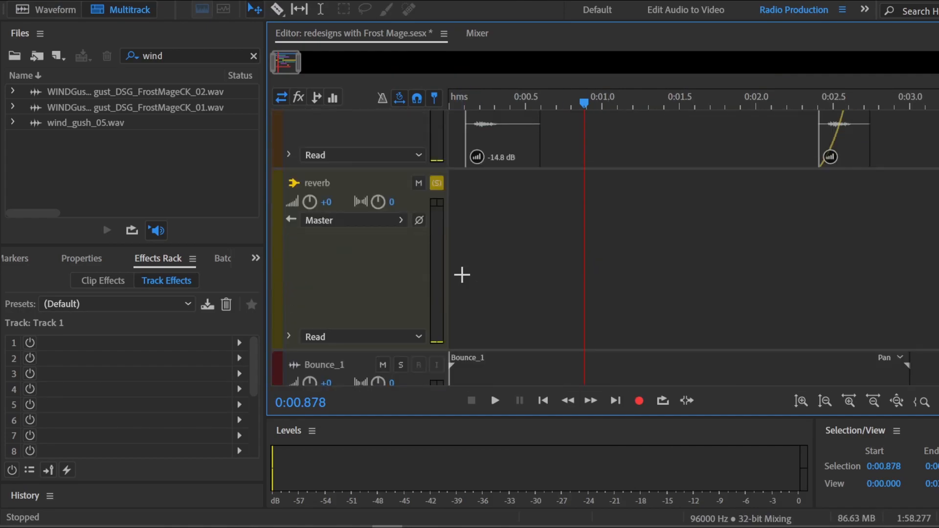
pyautogui.click(384, 264)
pyautogui.doubleClick(167, 344)
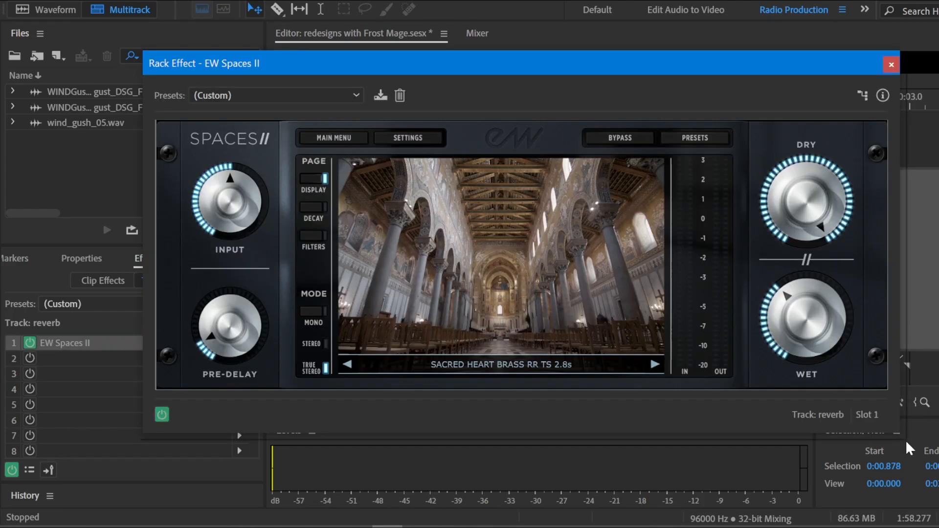
pyautogui.moveTo(901, 436); pyautogui.dragTo(936, 456)
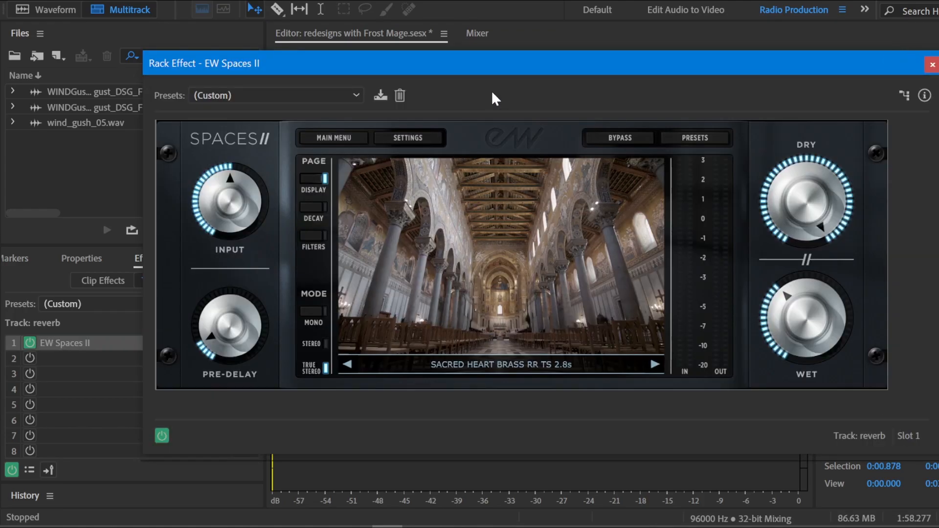
pyautogui.moveTo(527, 71); pyautogui.dragTo(514, 62)
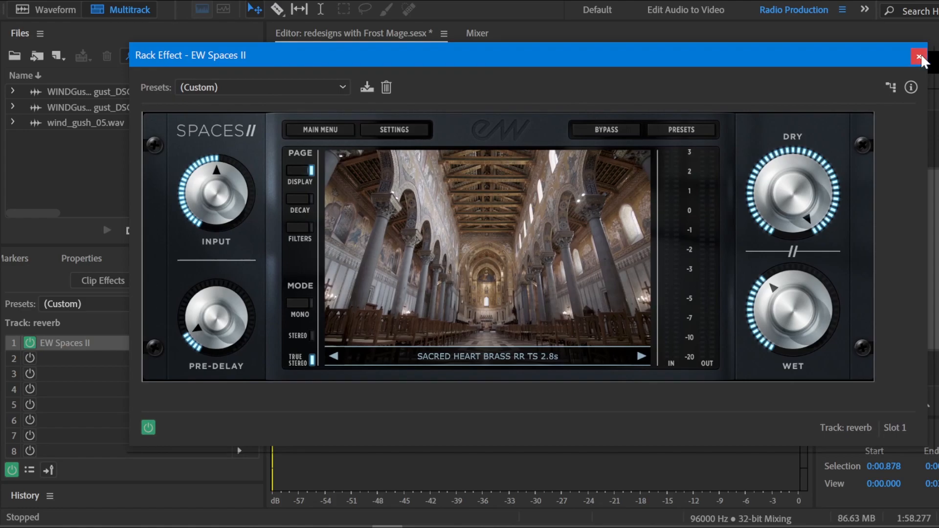
pyautogui.click(689, 132)
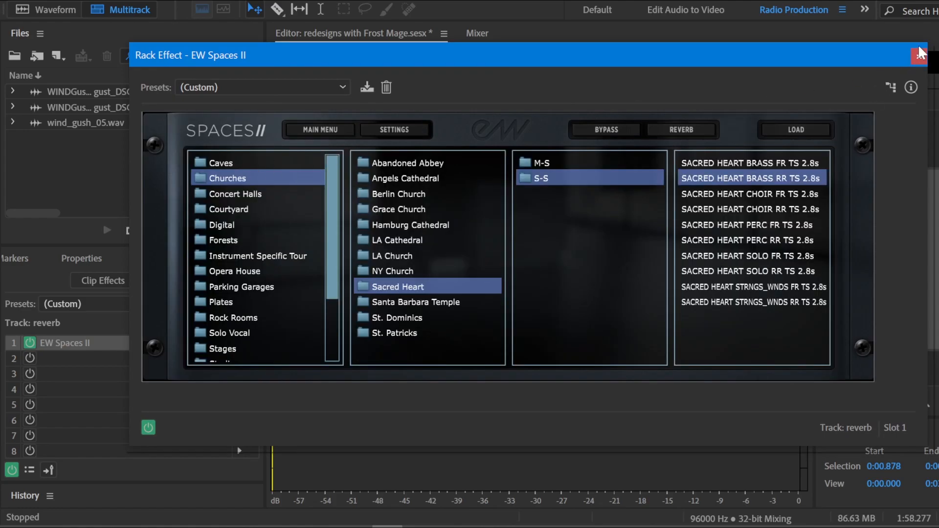
pyautogui.click(920, 55)
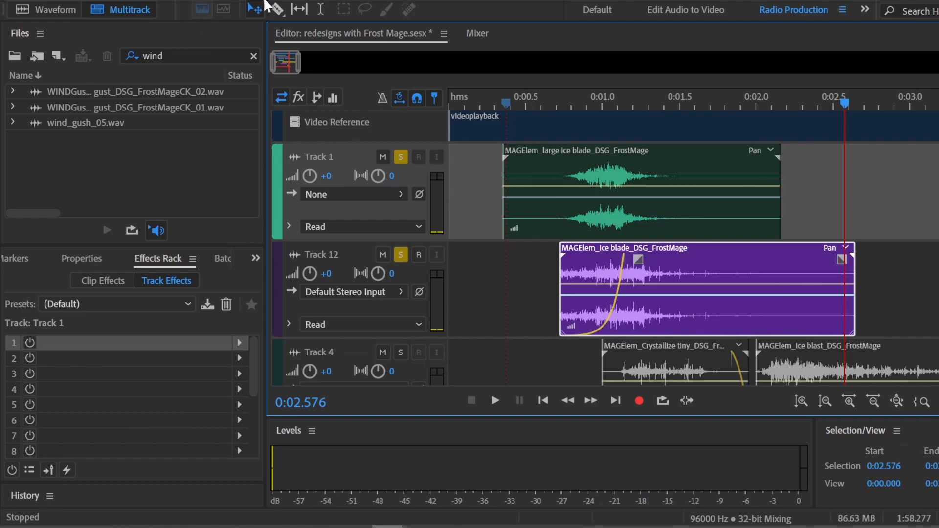
# Show the Video panel beside the timeline and set the playhead to 0:00.386.
pyautogui.click(268, 6)
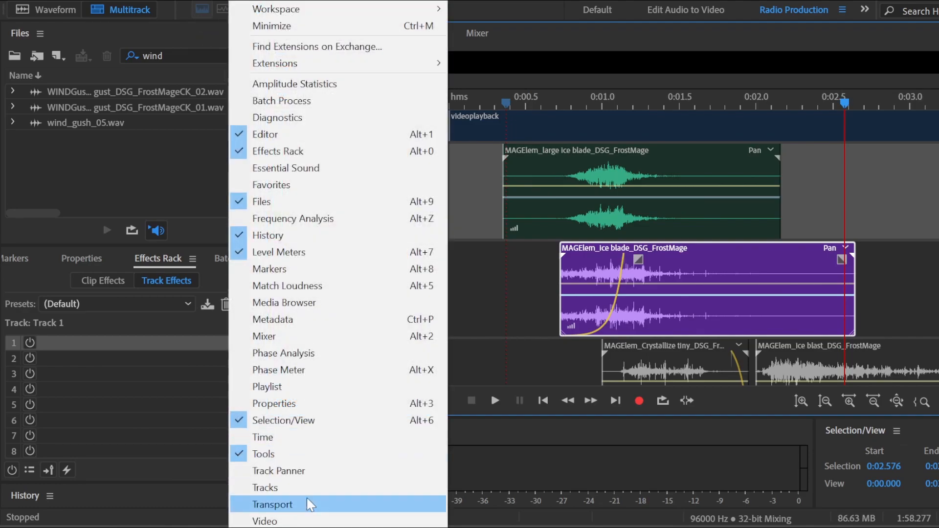
pyautogui.click(274, 520)
pyautogui.moveTo(377, 112); pyautogui.dragTo(330, 102)
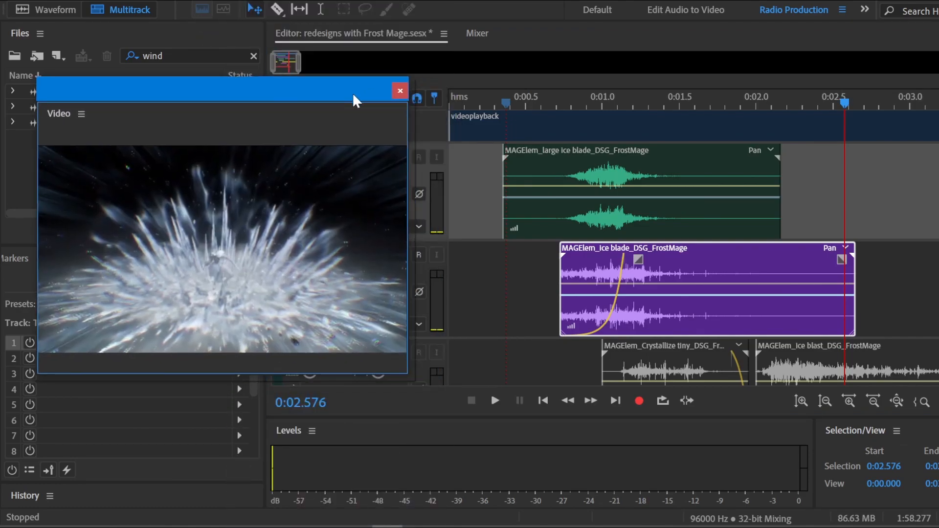
pyautogui.click(508, 104)
# Open the MAGElem_Crystallize tiny clip from Track 4 in the waveform editor and play it from 0:01.000.
pyautogui.scroll(-3, 898, 247)
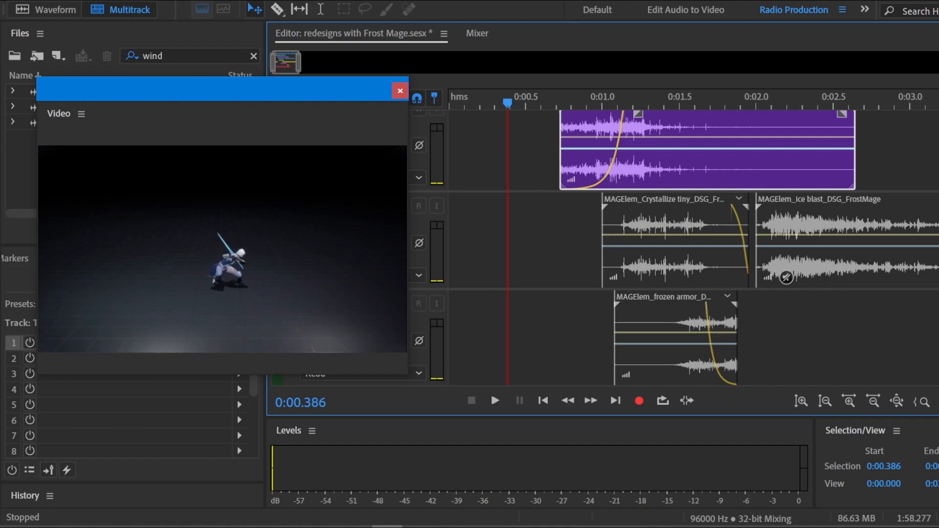
pyautogui.moveTo(350, 93); pyautogui.dragTo(272, 93)
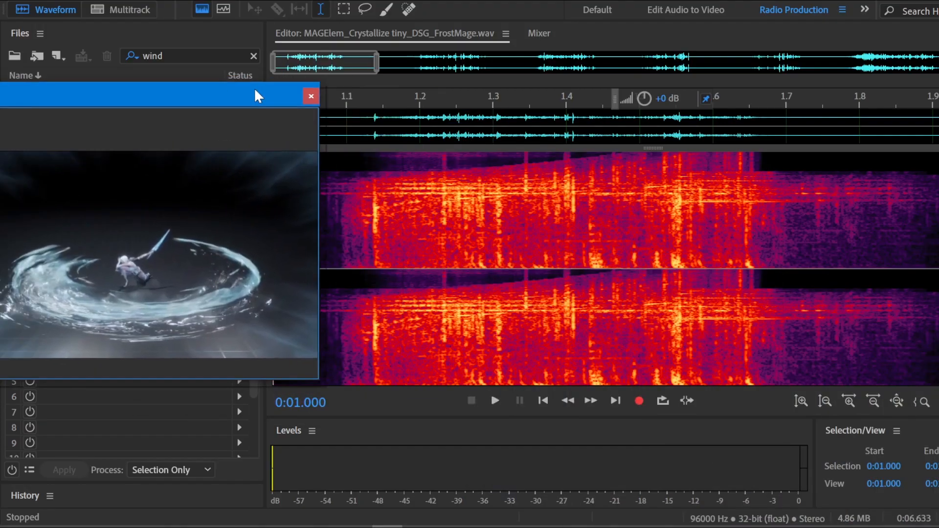
pyautogui.moveTo(258, 93); pyautogui.dragTo(859, 390)
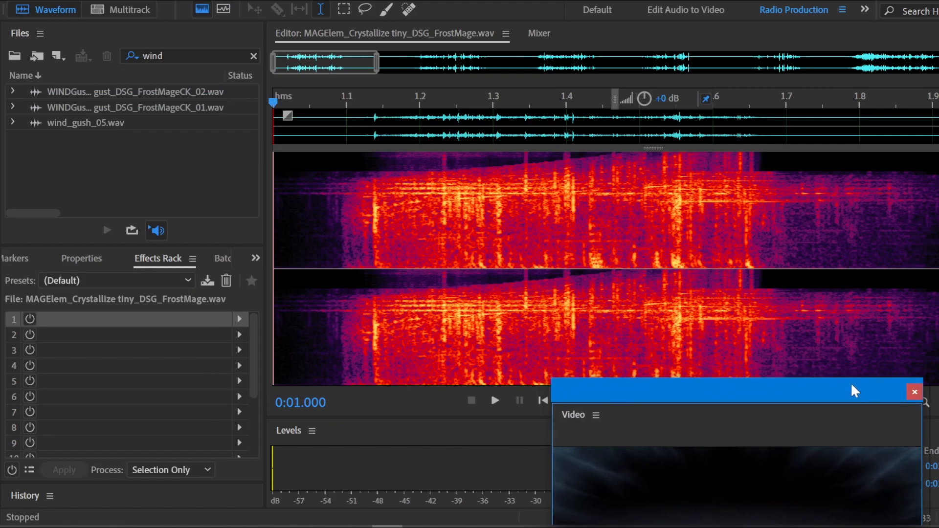
pyautogui.click(275, 204)
pyautogui.press('space')
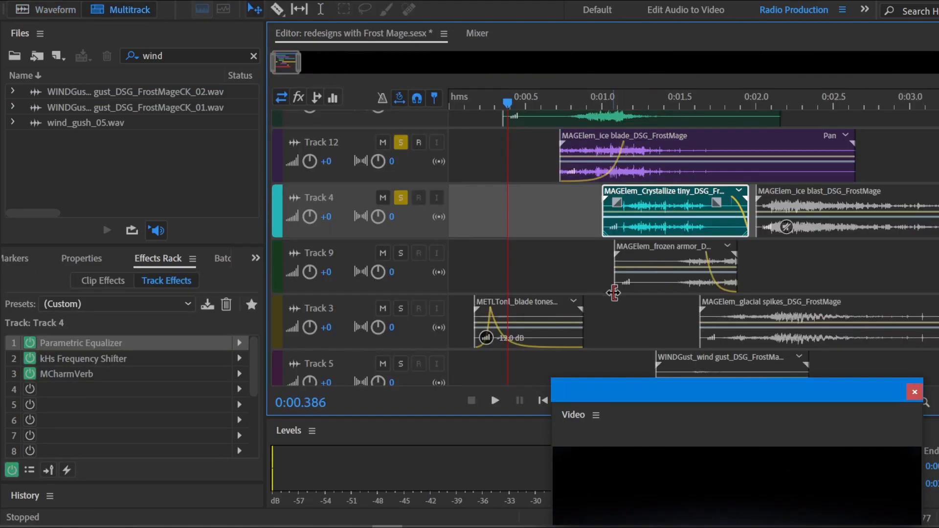
# Inspect the settings of Track 4's Parametric Equalizer, kHs Frequency Shifter and MCharmVerb effects, closing each window after viewing.
pyautogui.scroll(3, 509, 248)
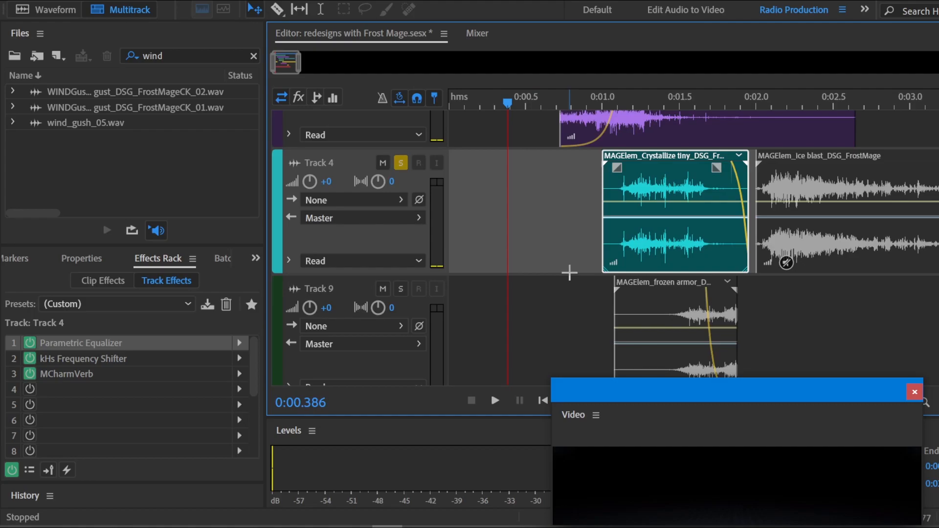
pyautogui.doubleClick(155, 343)
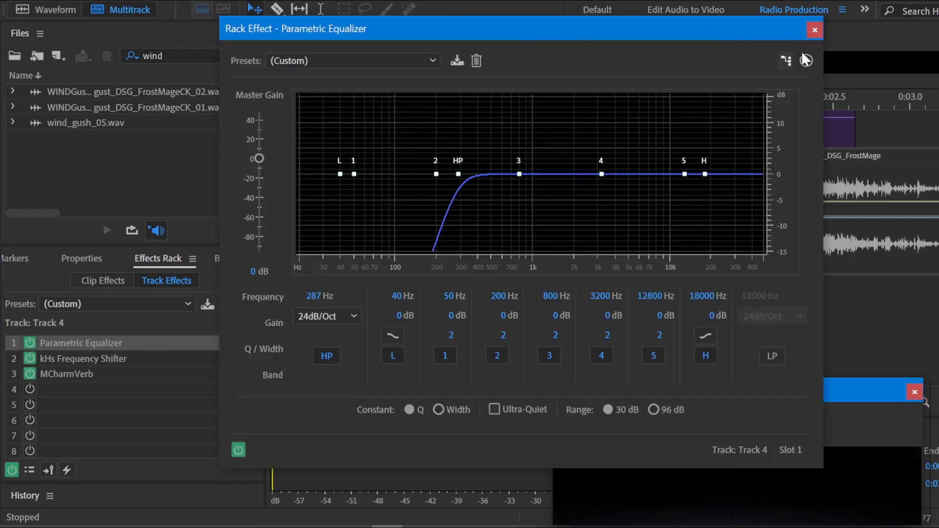
pyautogui.click(814, 31)
pyautogui.doubleClick(149, 359)
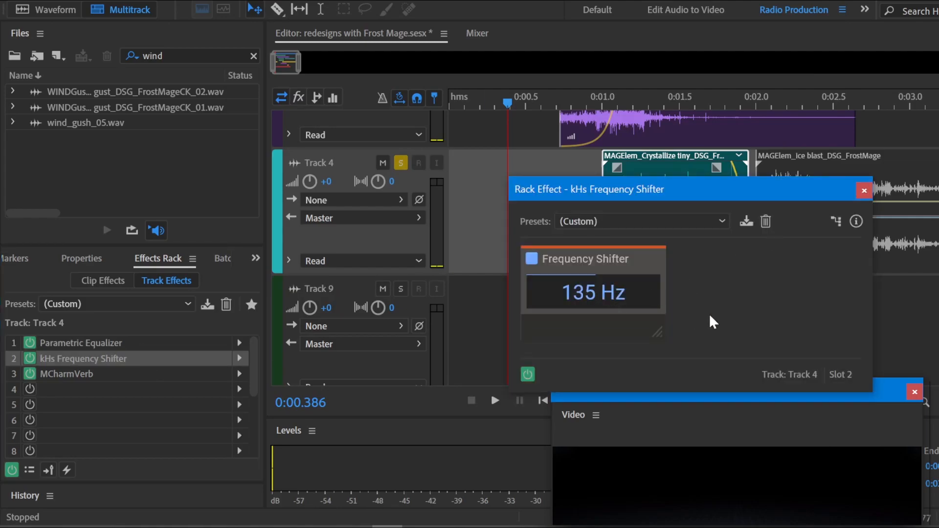
pyautogui.click(864, 191)
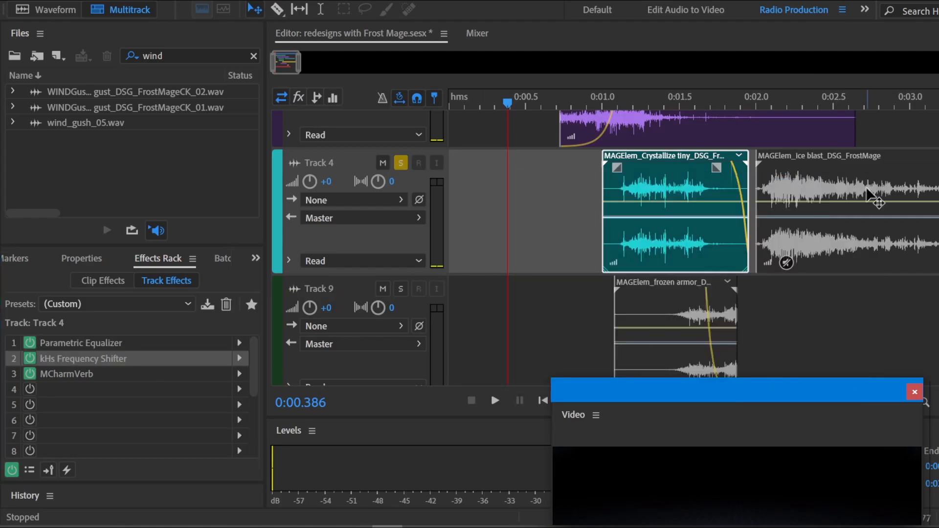
pyautogui.doubleClick(151, 374)
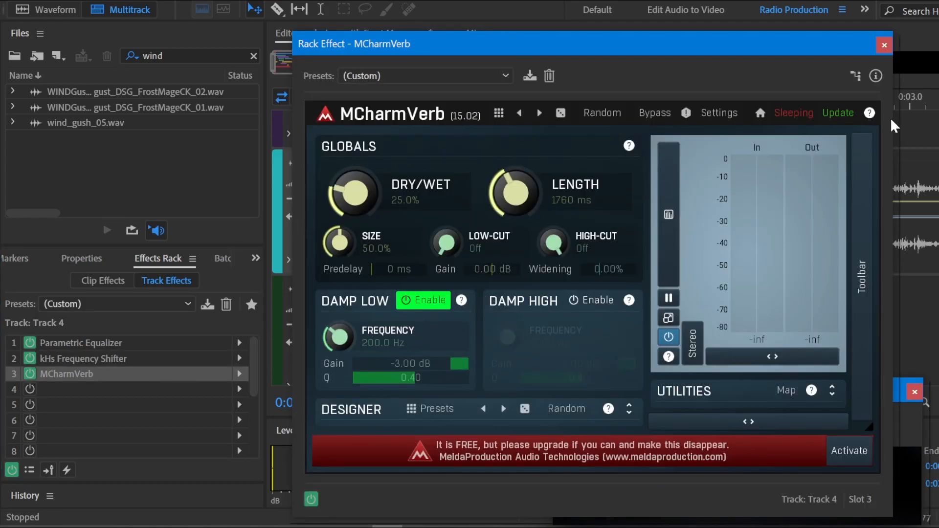
pyautogui.click(884, 47)
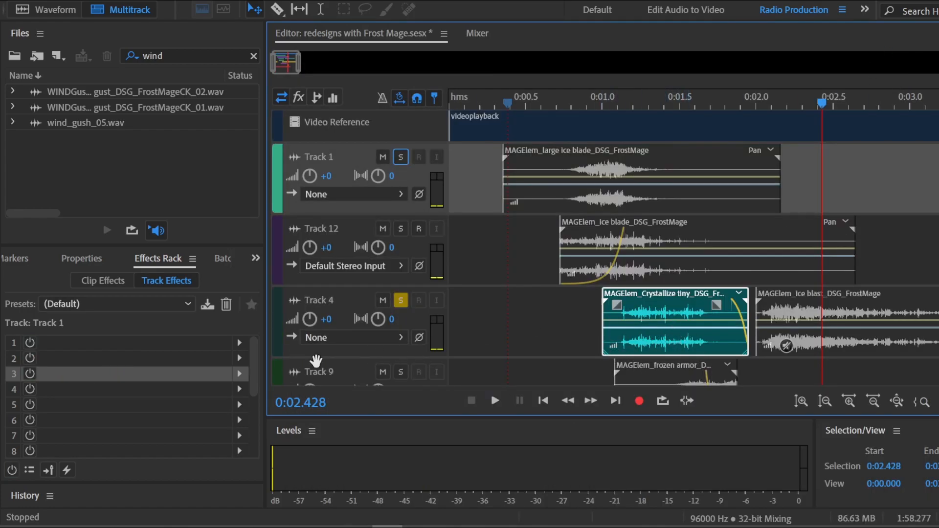
# Play the soloed Track 4 from just before the MAGElem_Crystallize tiny clip.
pyautogui.click(593, 344)
pyautogui.click(587, 103)
pyautogui.press('space')
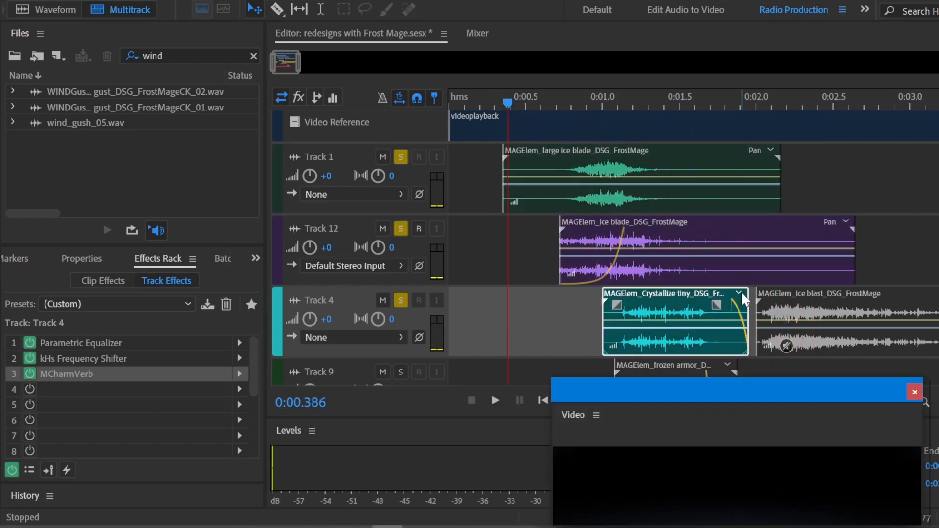
# Close the Video panel and listen to the soloed Tracks 1, 12 and 4 together from 0:00.344.
pyautogui.moveTo(841, 391); pyautogui.dragTo(333, 126)
pyautogui.click(417, 124)
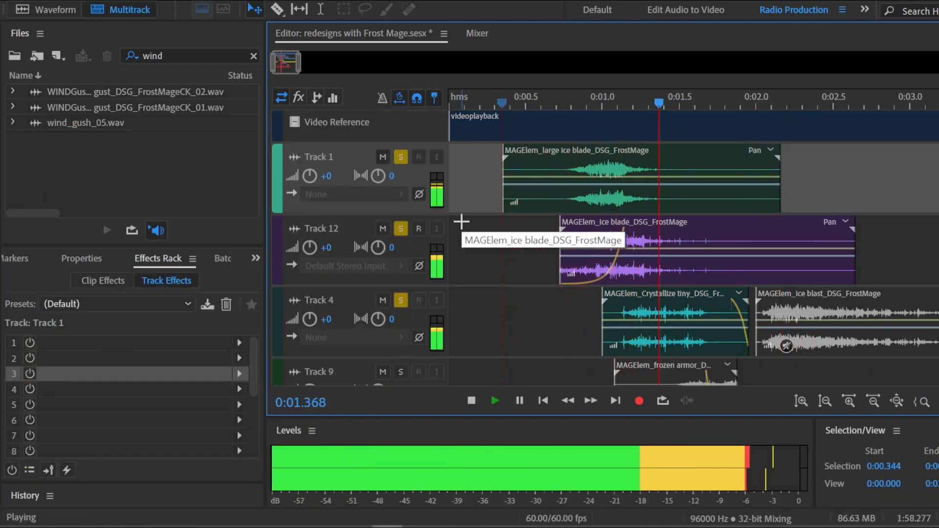
pyautogui.press('space')
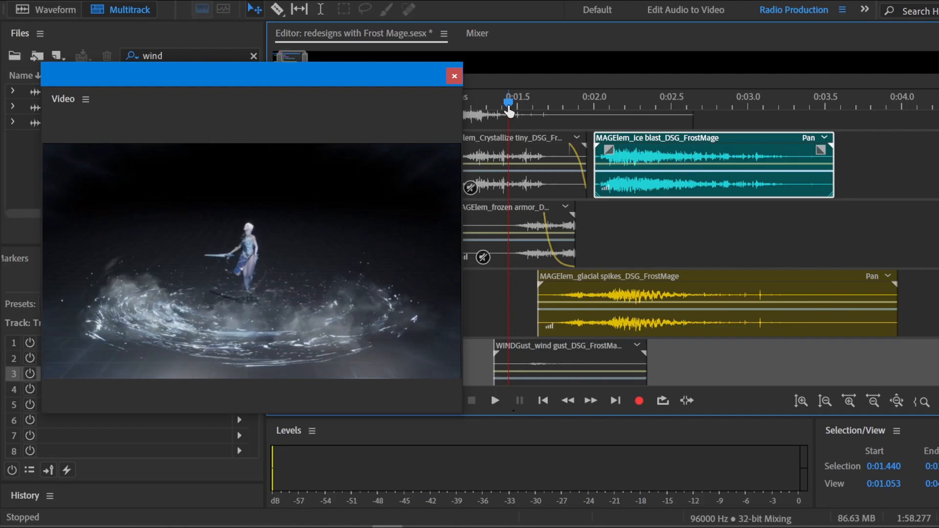
# Open the MAGElem_glacial spikes clip in the waveform editor, move the Video window aside, and play the clip from its start.
pyautogui.click(651, 281)
pyautogui.doubleClick(651, 279)
pyautogui.moveTo(402, 83); pyautogui.dragTo(892, 319)
pyautogui.click(278, 163)
pyautogui.press('space')
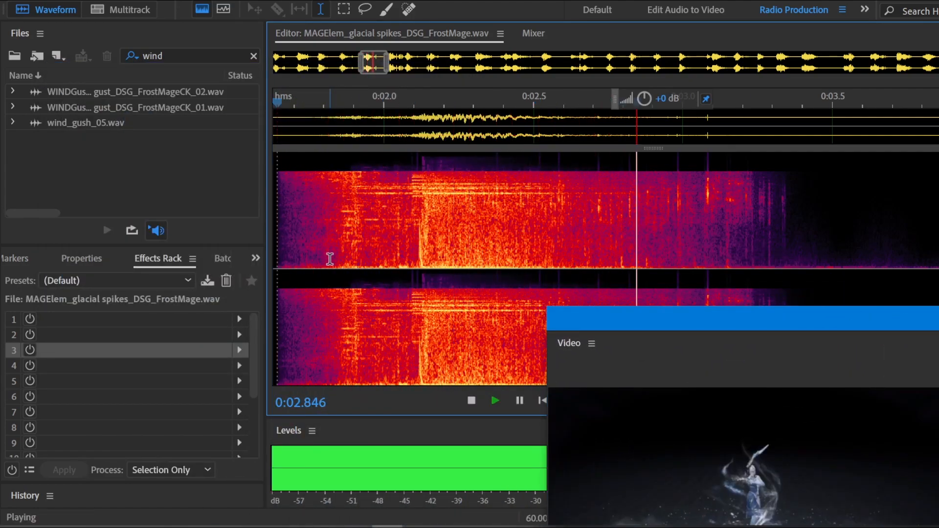
pyautogui.press('space')
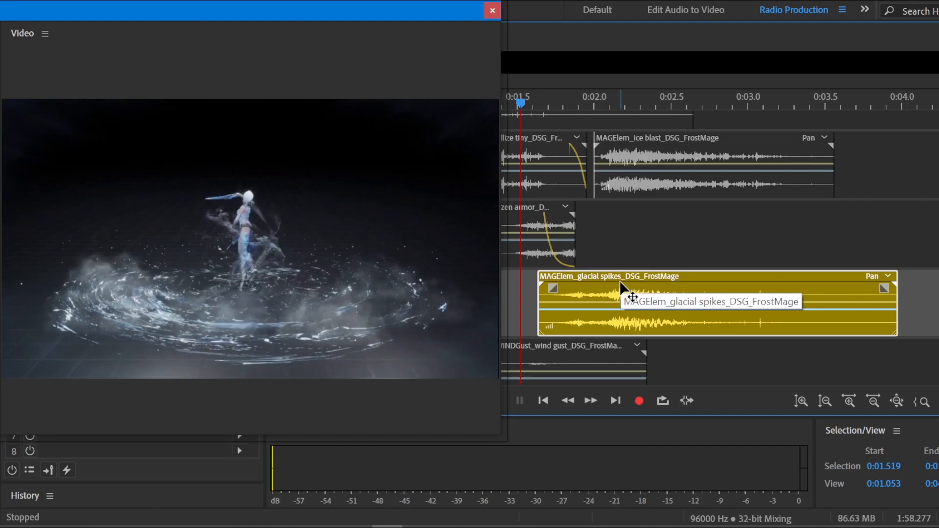
# Close the Video panel, then solo Track 4 in place of Track 3 with its MAGElem_Ice blast clip selected.
pyautogui.click(870, 233)
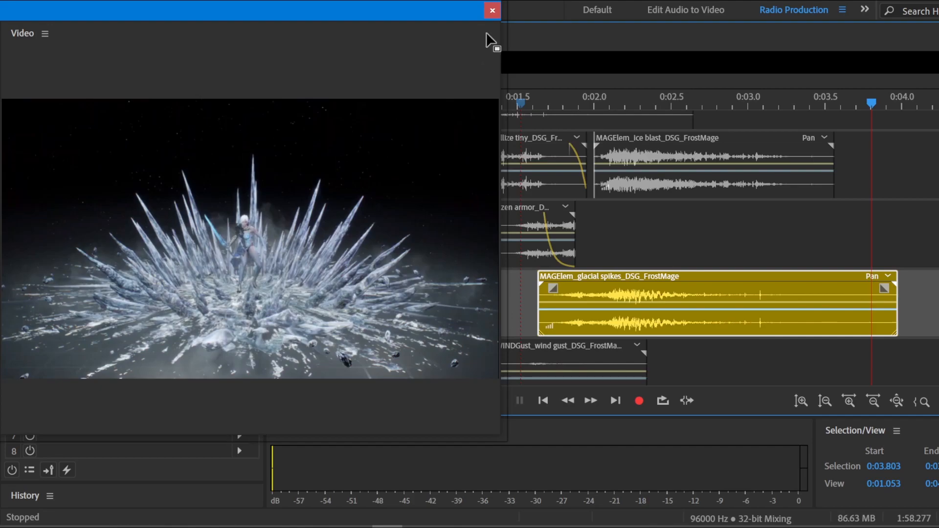
pyautogui.click(490, 11)
pyautogui.click(400, 146)
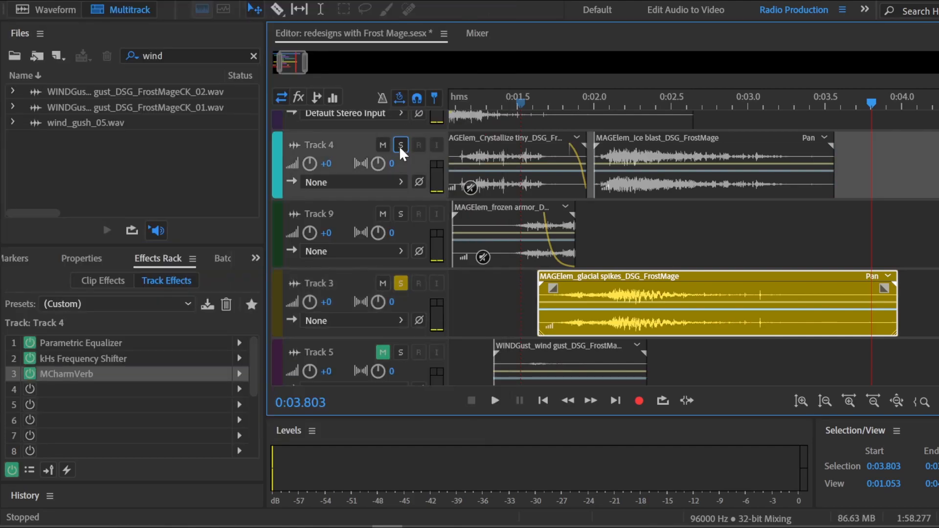
pyautogui.click(670, 184)
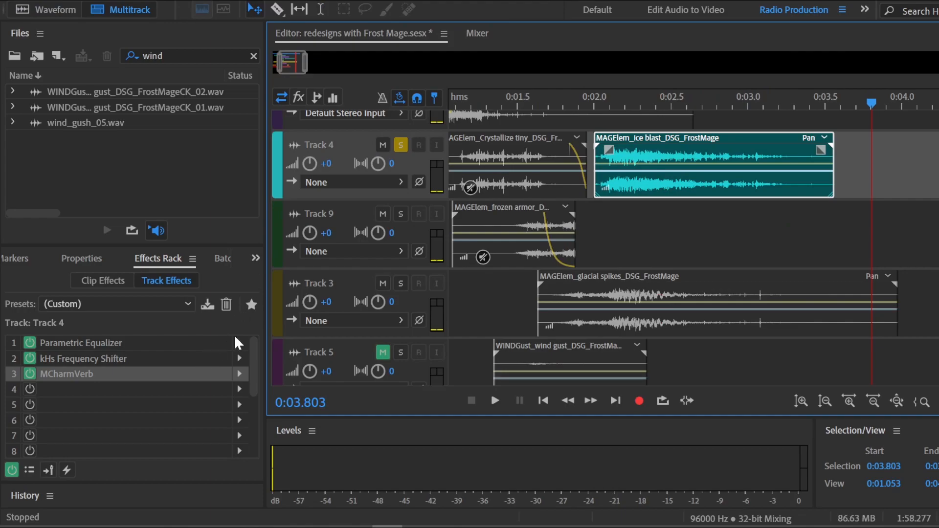
# Open Track 4's Parametric Equalizer, kHs Frequency Shifter and MCharmVerb effects to inspect their settings.
pyautogui.doubleClick(159, 344)
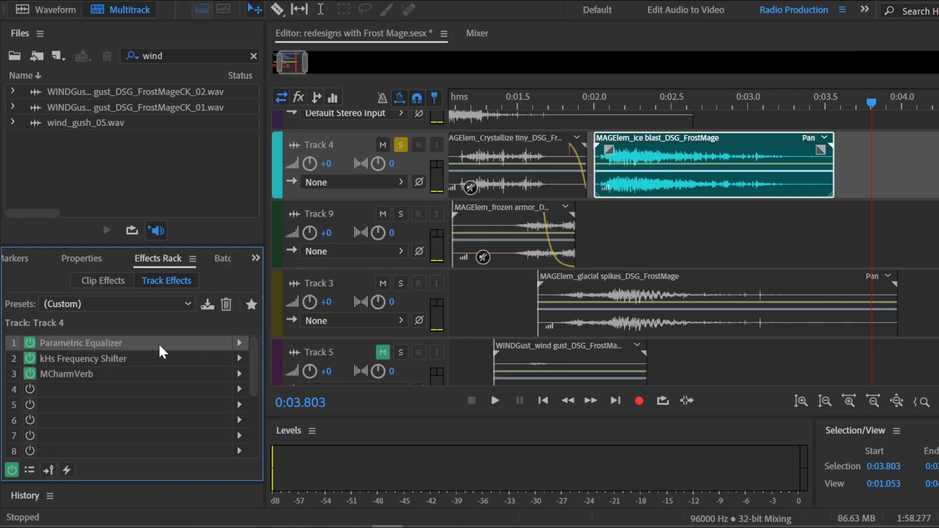
pyautogui.click(137, 357)
pyautogui.doubleClick(138, 362)
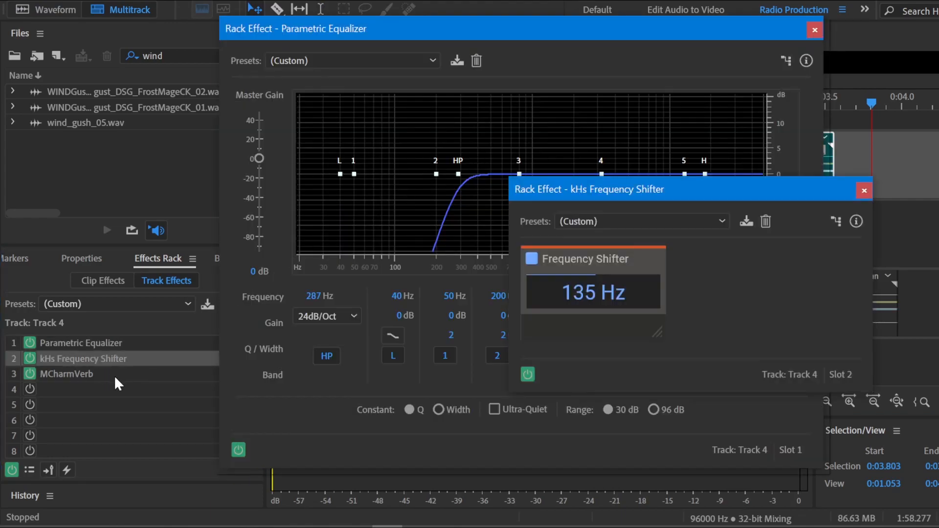
pyautogui.doubleClick(130, 373)
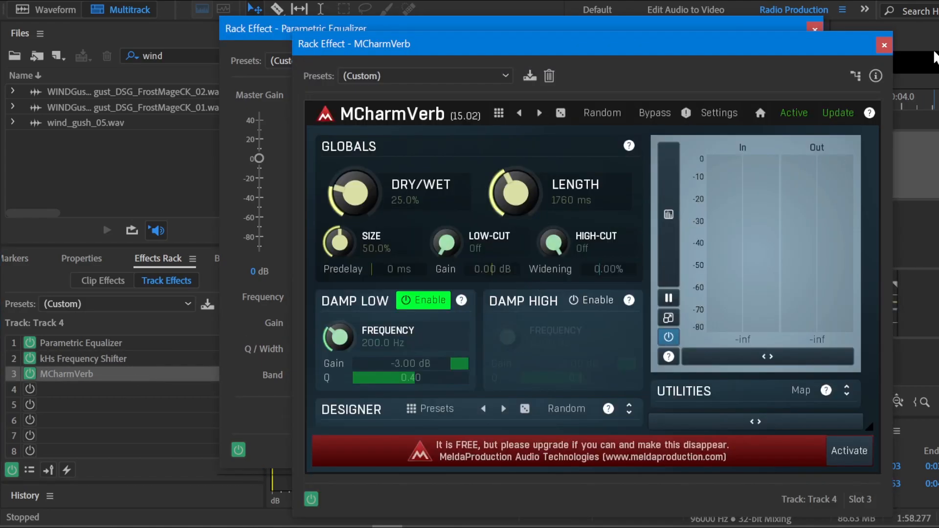
# Listen to the soloed ice blast from 0:01.969, and again with Track 3 also soloed from 0:01.551.
pyautogui.press('space')
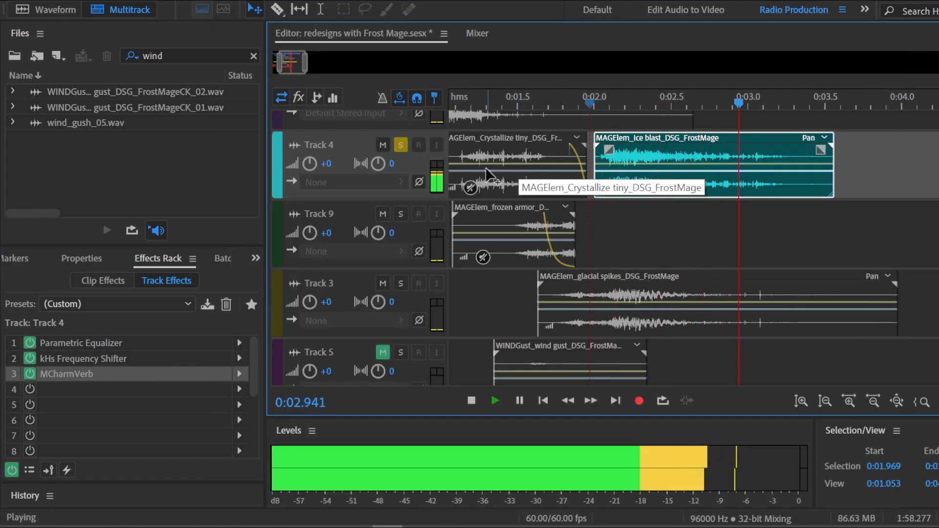
pyautogui.press('space')
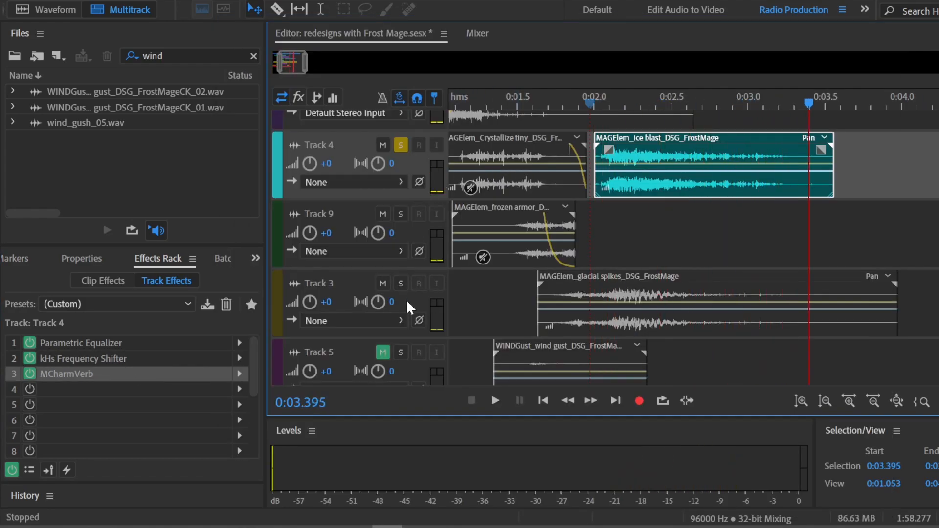
pyautogui.click(401, 283)
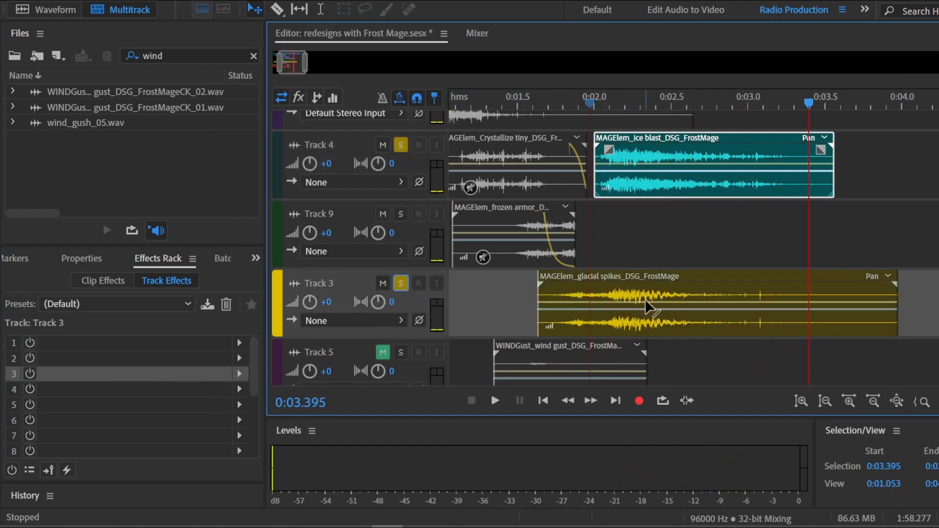
pyautogui.click(526, 100)
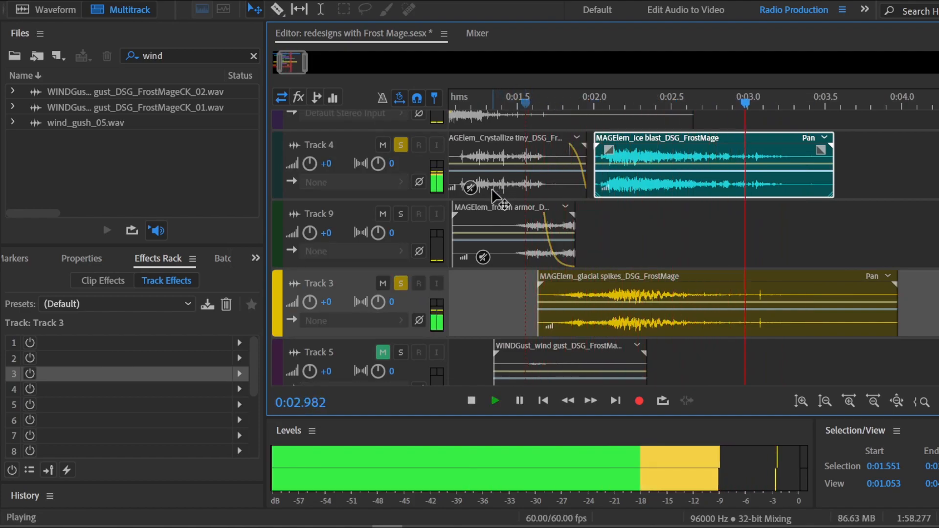
pyautogui.press('space')
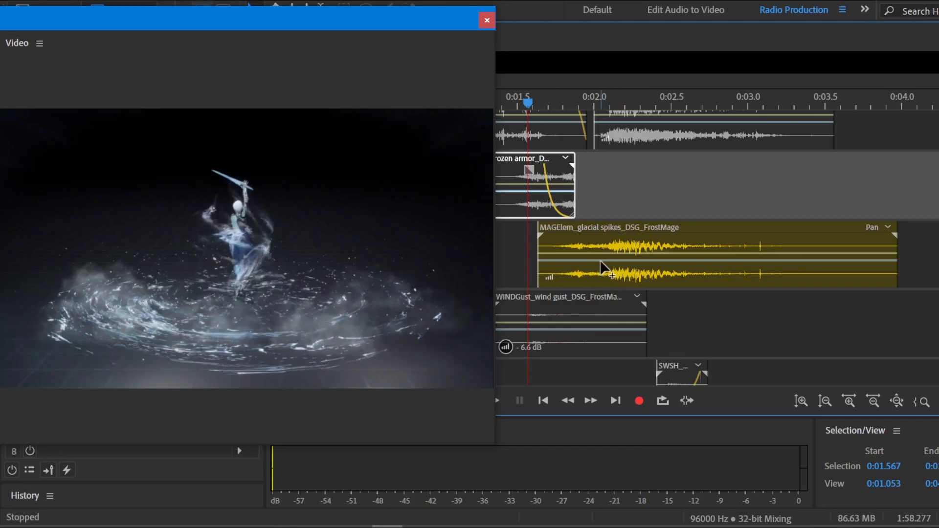
# Place the playhead at 0:01.667 and solo Track 9, moving the Video window aside to reach its controls.
pyautogui.moveTo(533, 105)
pyautogui.mouseDown()
pyautogui.moveTo(573, 109)
pyautogui.moveTo(544, 105)
pyautogui.mouseUp()
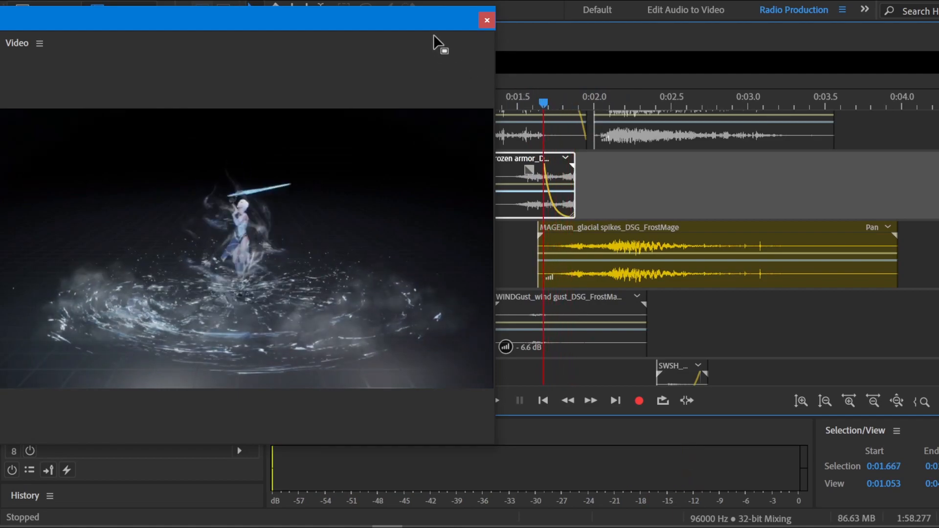
pyautogui.moveTo(436, 22); pyautogui.dragTo(349, 26)
pyautogui.click(402, 166)
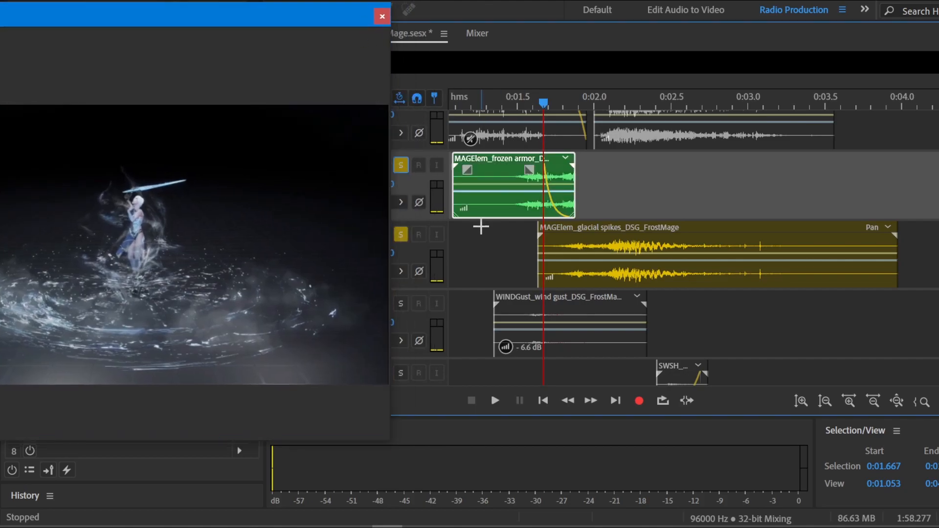
# Open the MAGElem_frozen armor clip in the waveform editor and play it from 0:01.019 and again from 0:01.104.
pyautogui.doubleClick(512, 208)
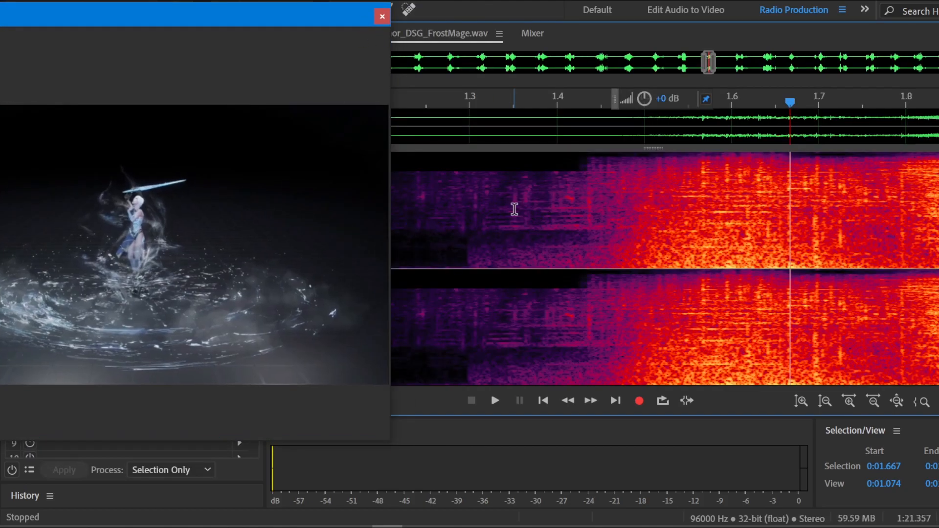
pyautogui.scroll(-5, 514, 209)
pyautogui.click(488, 213)
pyautogui.press('space')
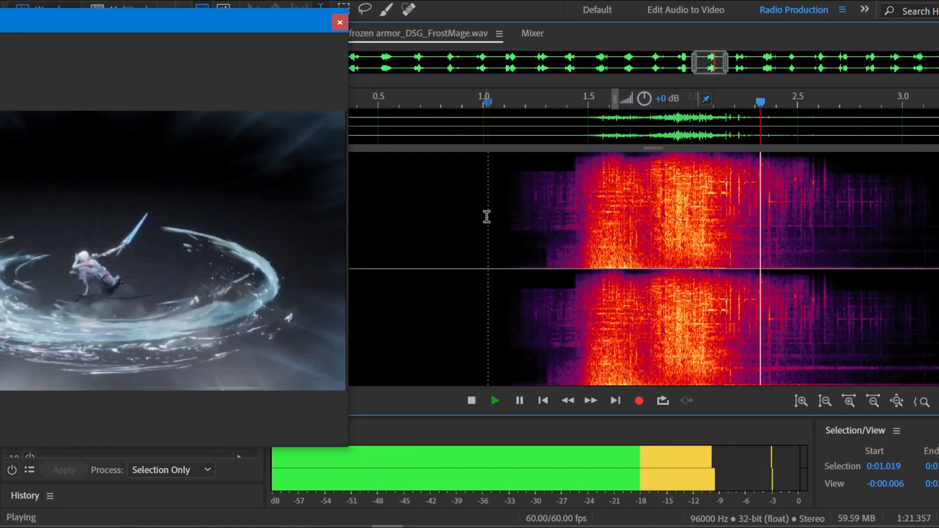
pyautogui.press('space')
pyautogui.moveTo(650, 243); pyautogui.dragTo(483, 250)
pyautogui.click(452, 252)
pyautogui.click(505, 271)
pyautogui.press('space')
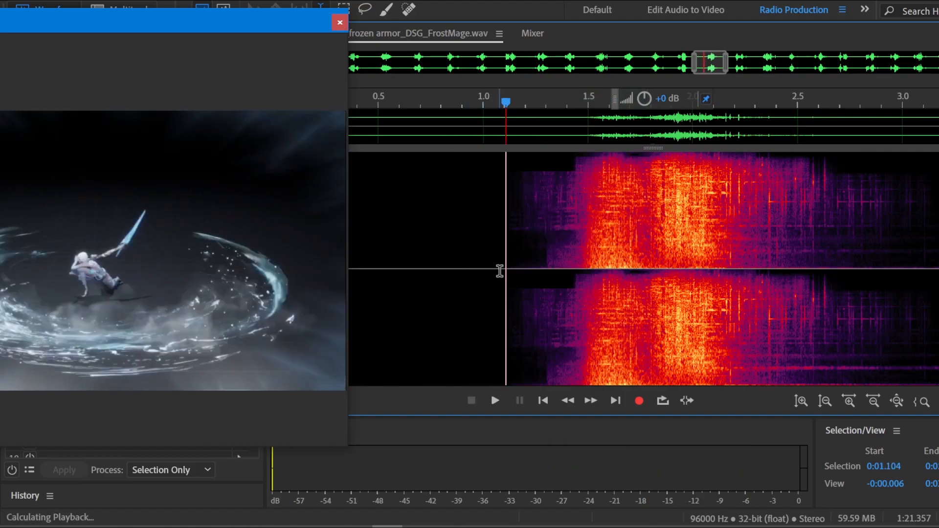
pyautogui.press('space')
# Return to the redesigns with Frost Mage.sesx session and play the soloed Tracks 9 and 3 from 0:01.096.
pyautogui.click(499, 33)
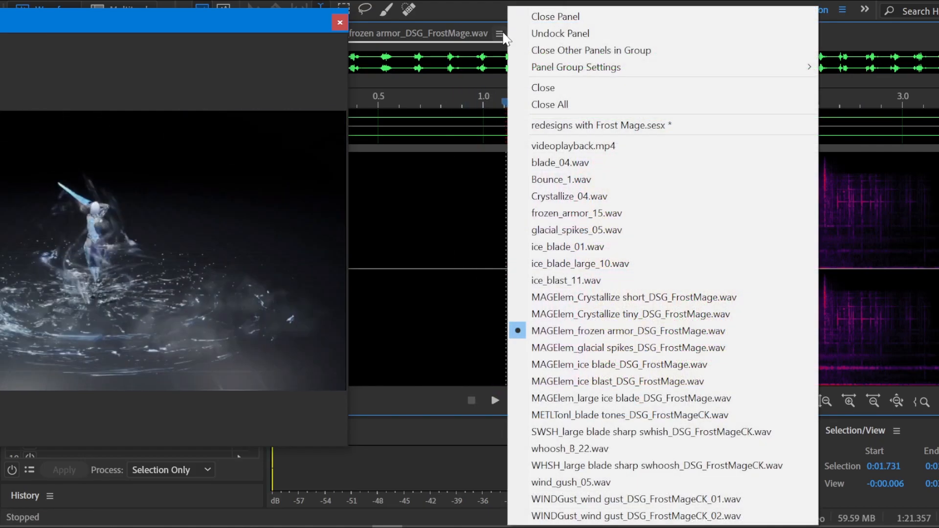
pyautogui.click(624, 126)
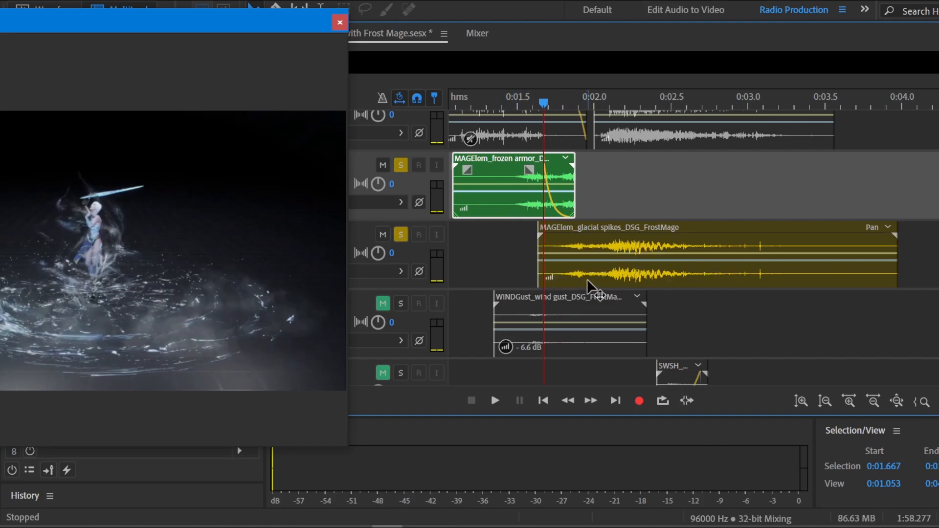
pyautogui.click(455, 103)
pyautogui.press('space')
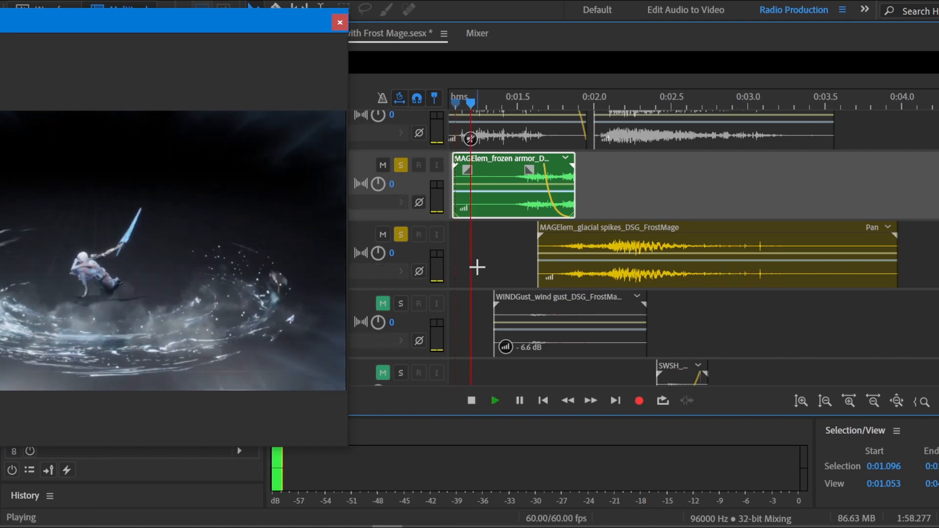
pyautogui.press('space')
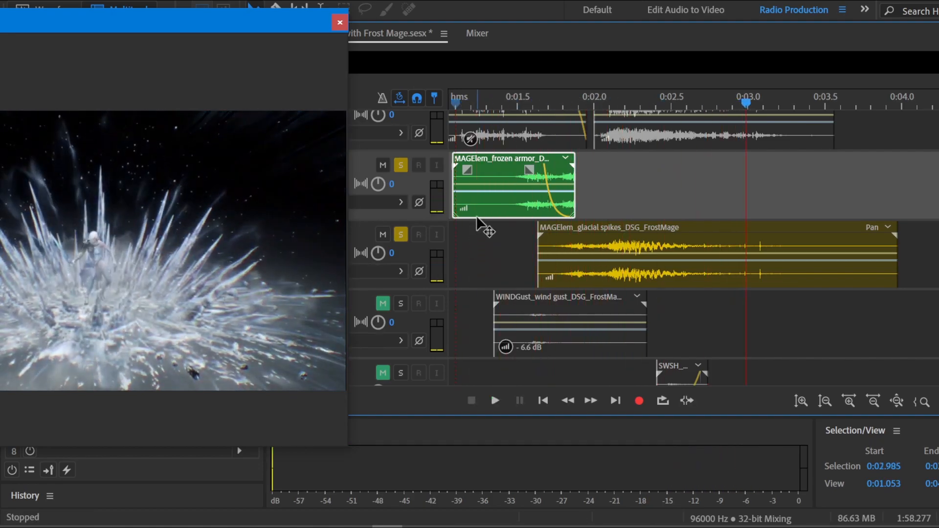
# Unmute and solo Track 5, and place the playhead at 0:01.122.
pyautogui.click(383, 305)
pyautogui.click(401, 306)
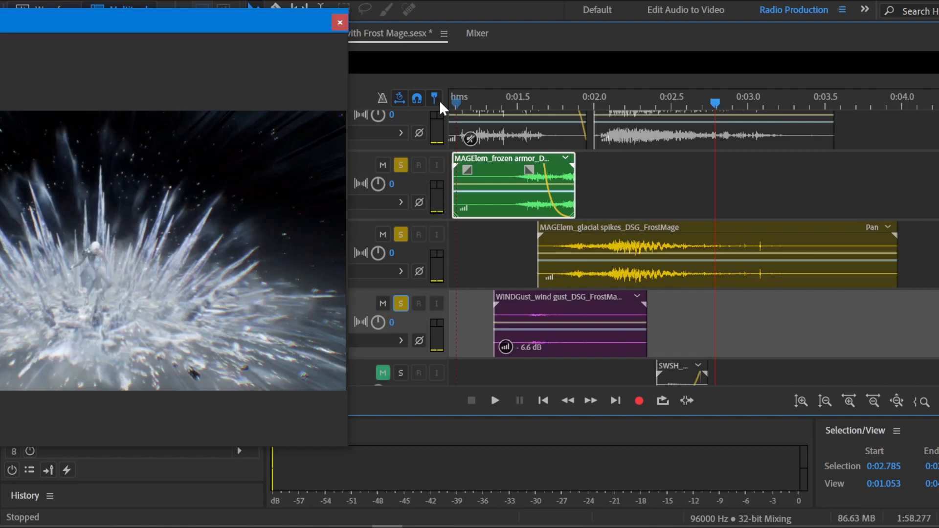
pyautogui.click(459, 103)
# Open the WINDGust_wind gust clip in the waveform editor and play it from 0:01.343.
pyautogui.doubleClick(553, 305)
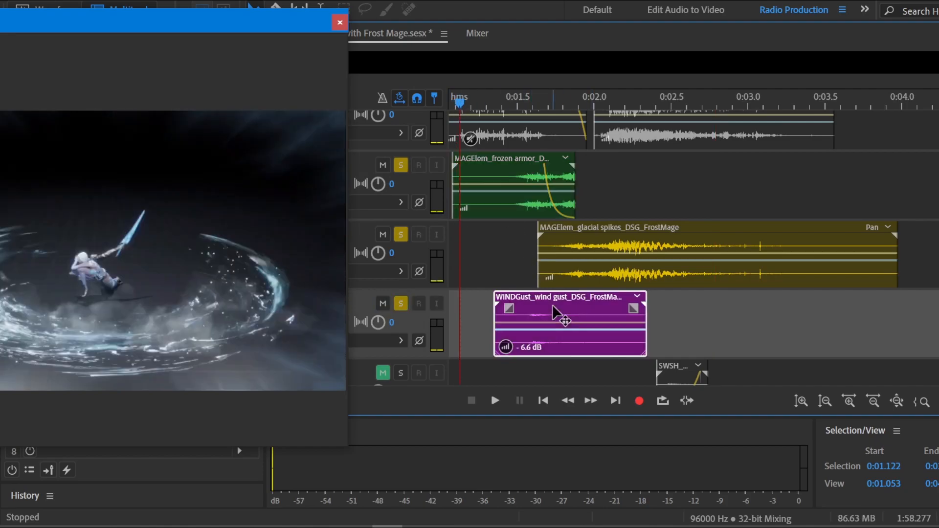
pyautogui.hotkey('shift', 'd')
pyautogui.press('space')
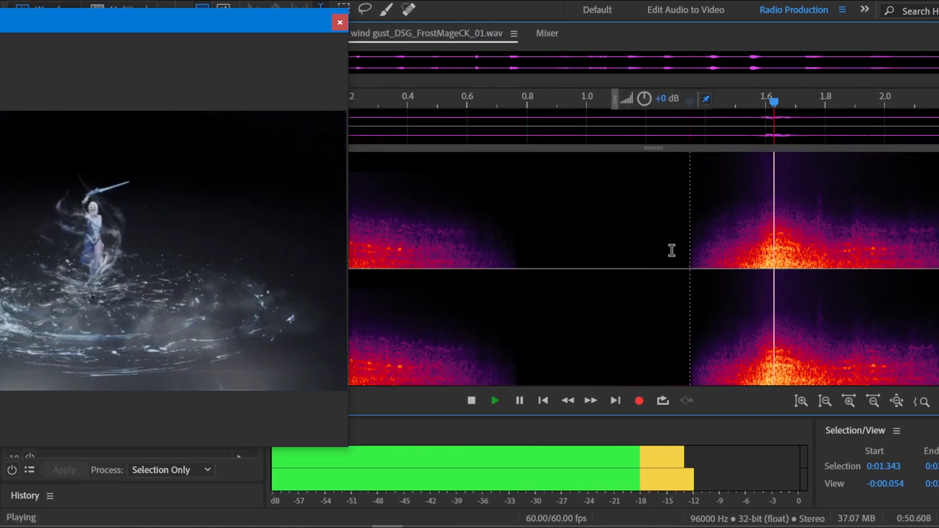
# Return to the multitrack session and play the soloed Tracks 9, 3 and 5 together repeatedly, including from 0:01.016 and 0:01.085, moving the Video window aside.
pyautogui.press('0')
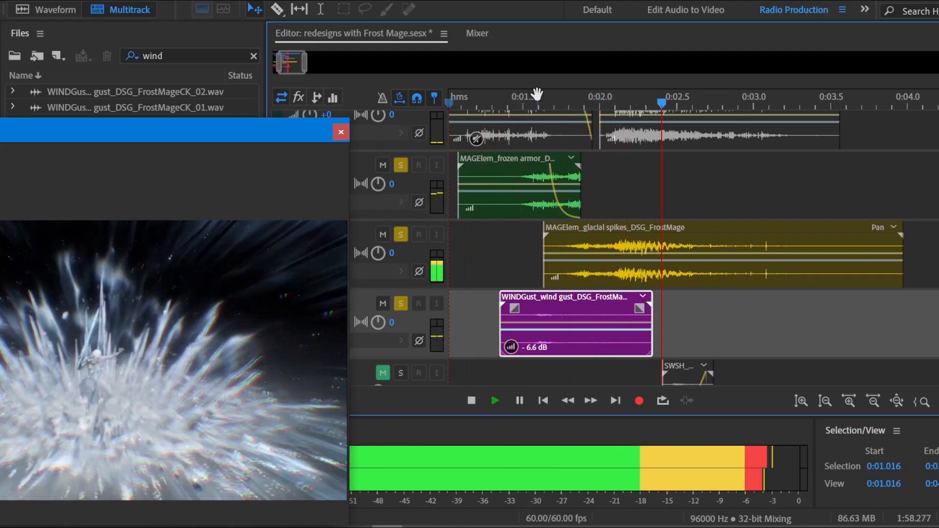
pyautogui.press('space')
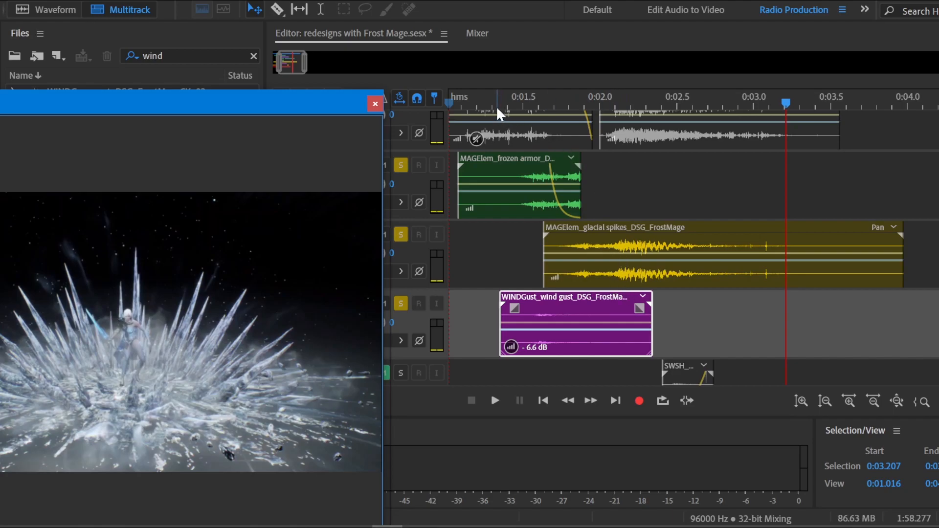
pyautogui.click(462, 103)
pyautogui.press('space')
pyautogui.moveTo(251, 101); pyautogui.dragTo(201, 68)
pyautogui.press('space')
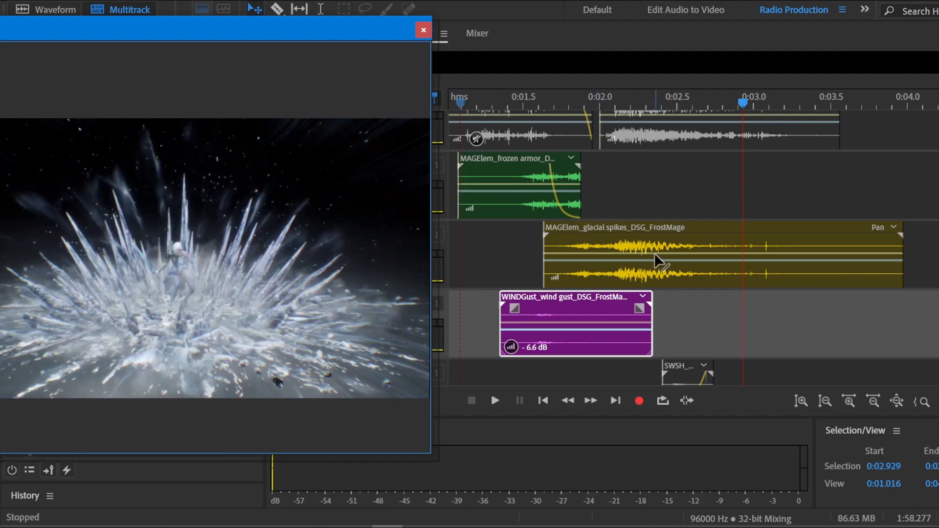
pyautogui.click(459, 105)
pyautogui.press('space')
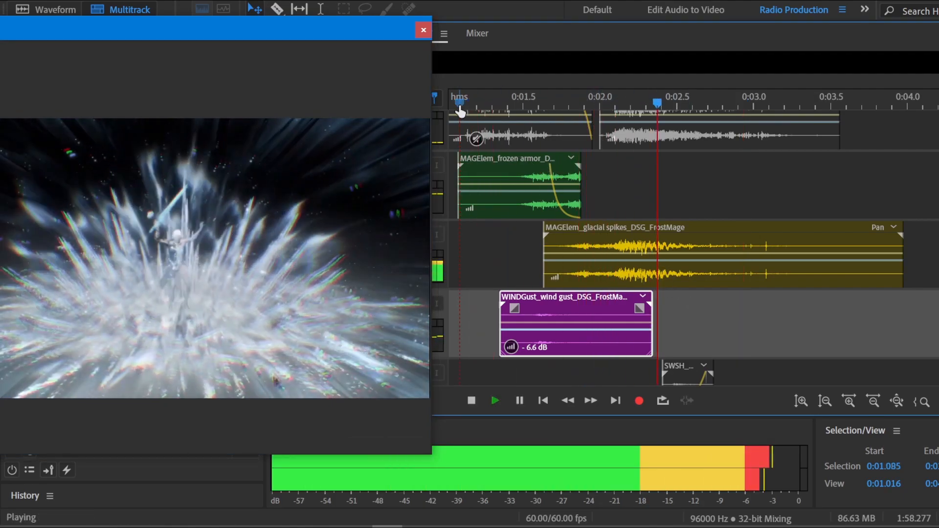
pyautogui.press('space')
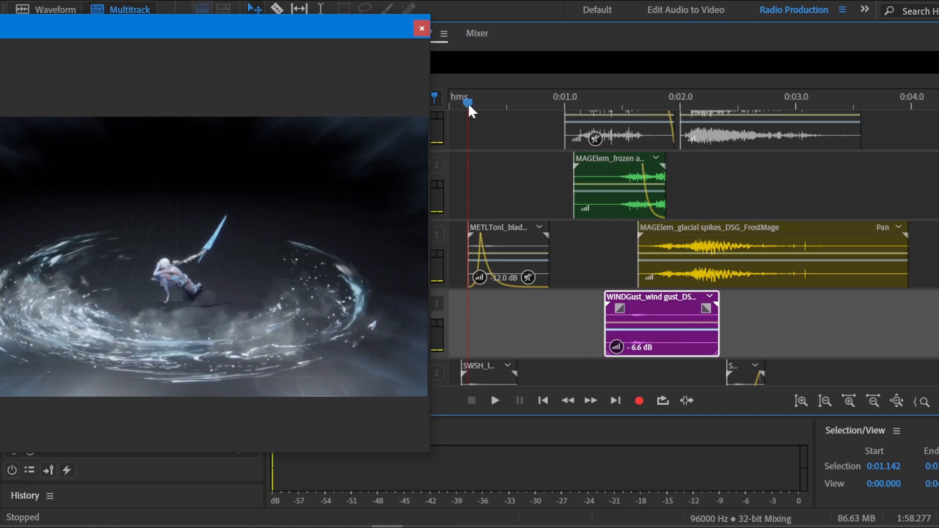
# Unsolo Tracks 5 and 3 and play the soloed track with the SWSH clips from 0:00.065.
pyautogui.click(469, 102)
pyautogui.press('=')
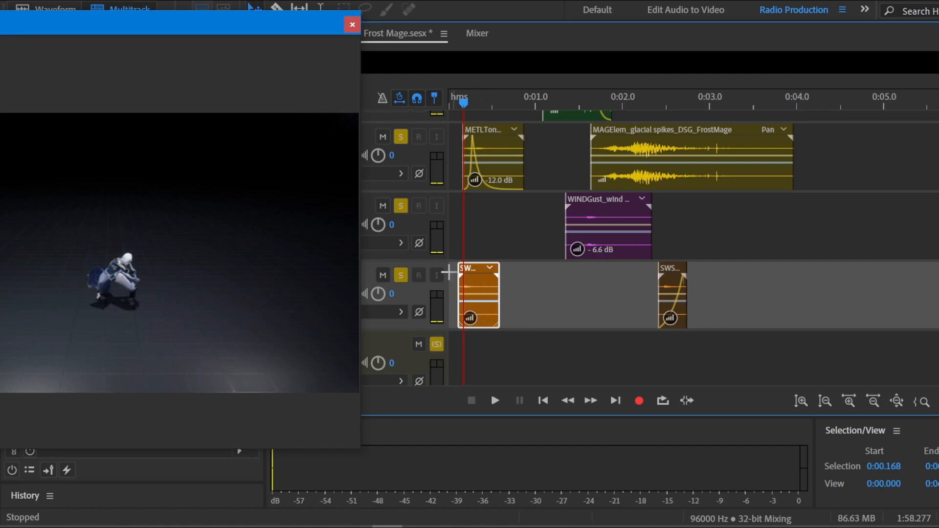
pyautogui.click(400, 206)
pyautogui.click(400, 137)
pyautogui.press('space')
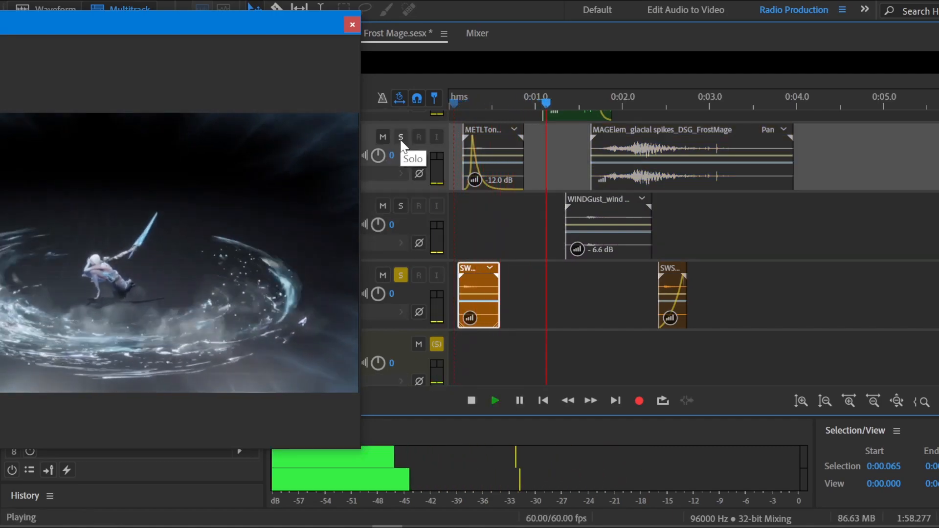
pyautogui.press('space')
# Solo Track 3 instead of the SWSH track and play its METLTonl clip from 0:00.121.
pyautogui.click(401, 275)
pyautogui.click(400, 136)
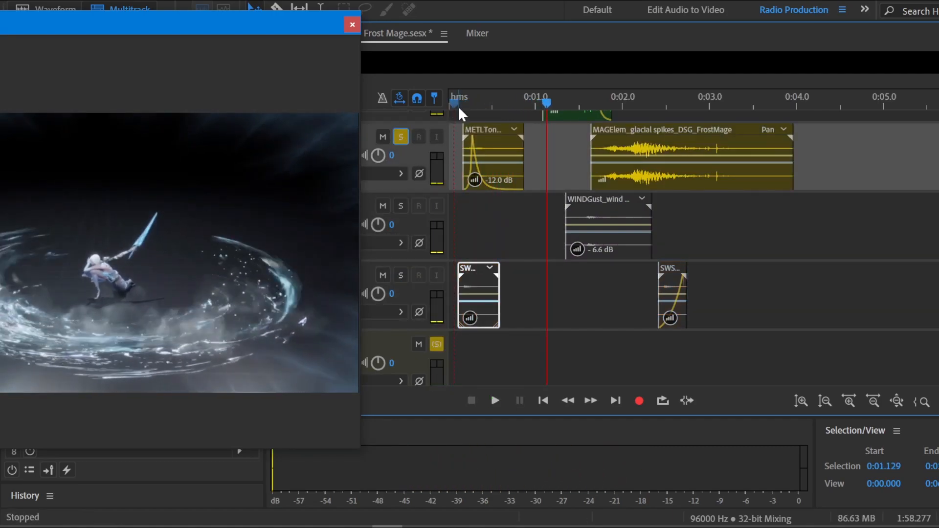
pyautogui.click(457, 144)
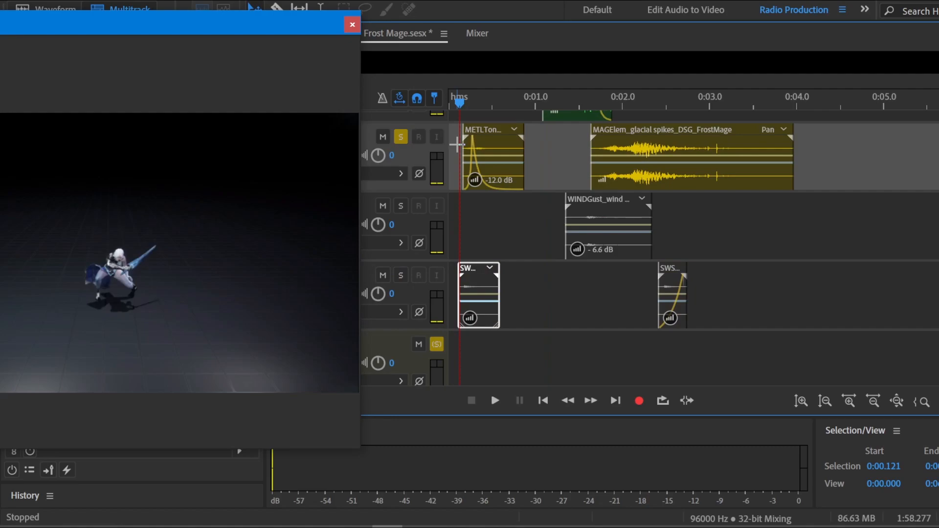
pyautogui.press('space')
pyautogui.press('space')
# Solo the SWSH track alongside Track 3 and play both from 0:00.121.
pyautogui.click(400, 274)
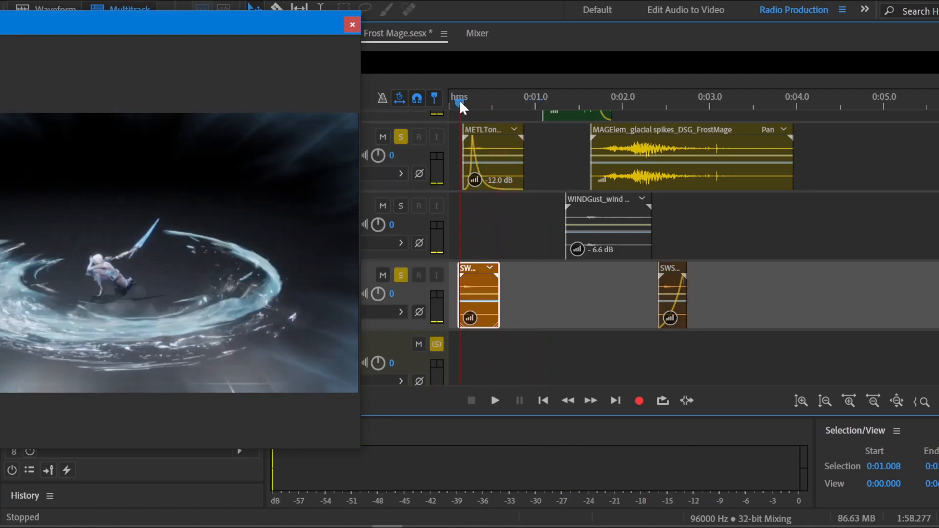
pyautogui.click(459, 100)
pyautogui.press('space')
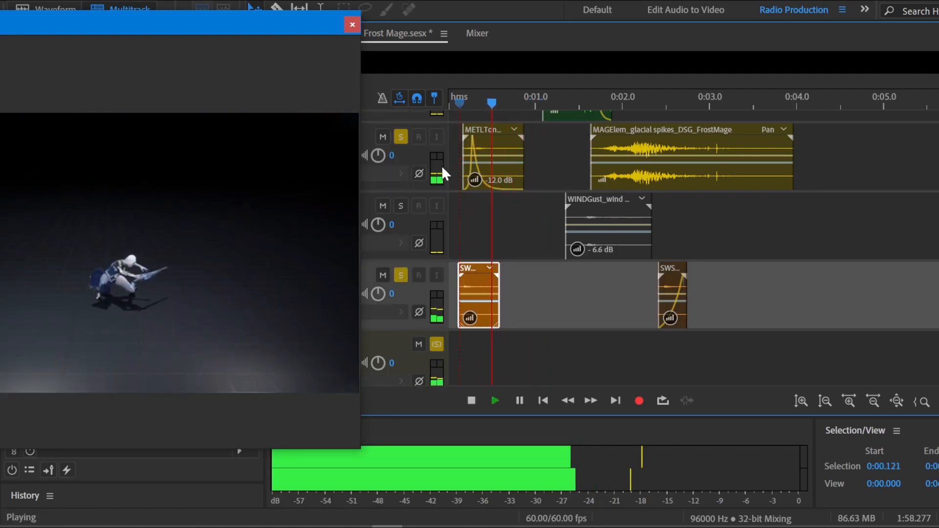
pyautogui.press('space')
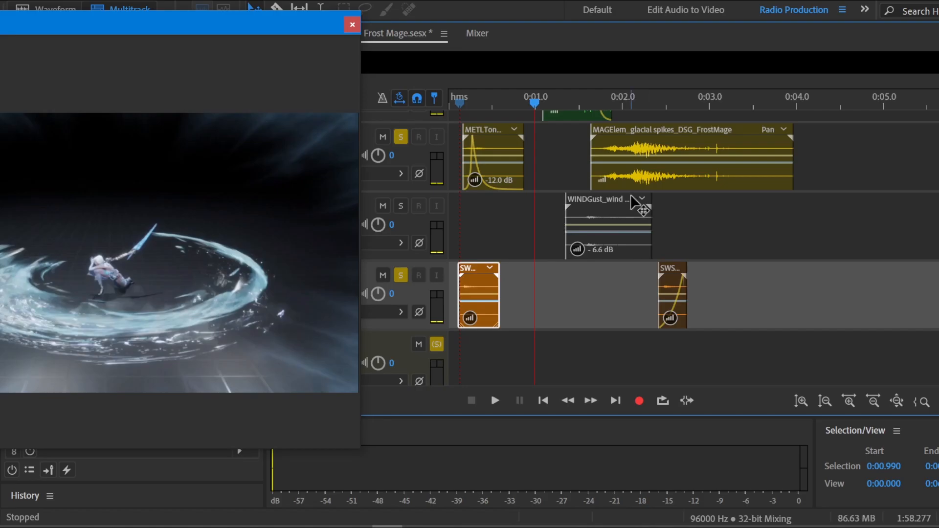
# Play the full Frost Mage mix from 0:00.065 with no track soloed, and stop playback.
pyautogui.press('space')
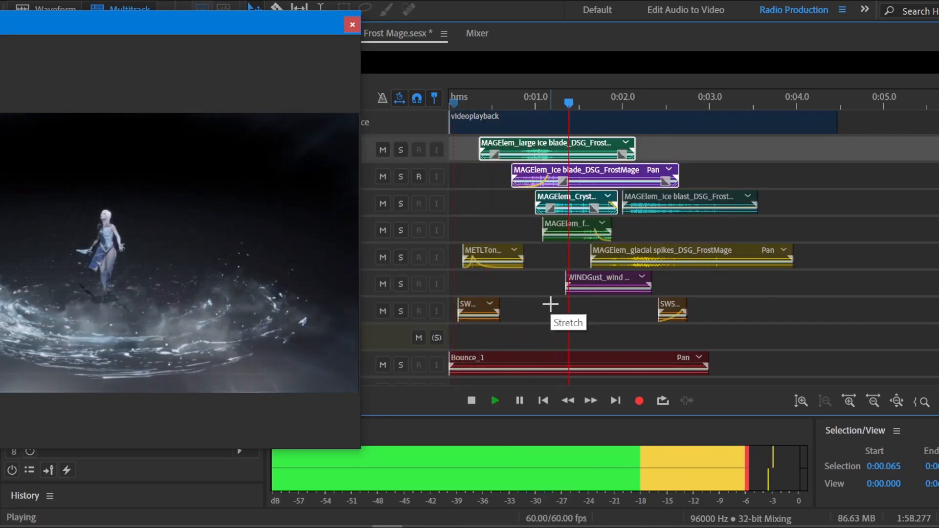
pyautogui.press('space')
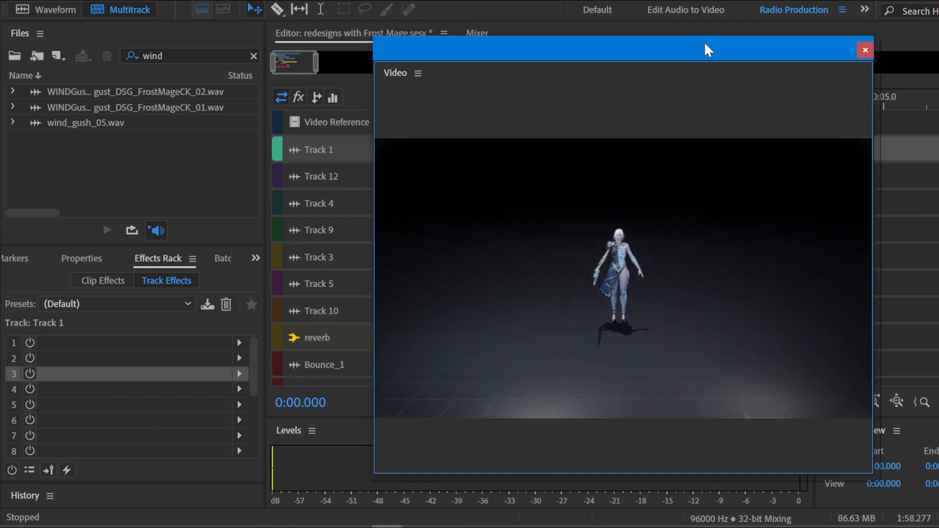
# Move the Video window off the track controls, solo the Bounce_1 track and play it from the session start.
pyautogui.moveTo(732, 45); pyautogui.dragTo(143, 24)
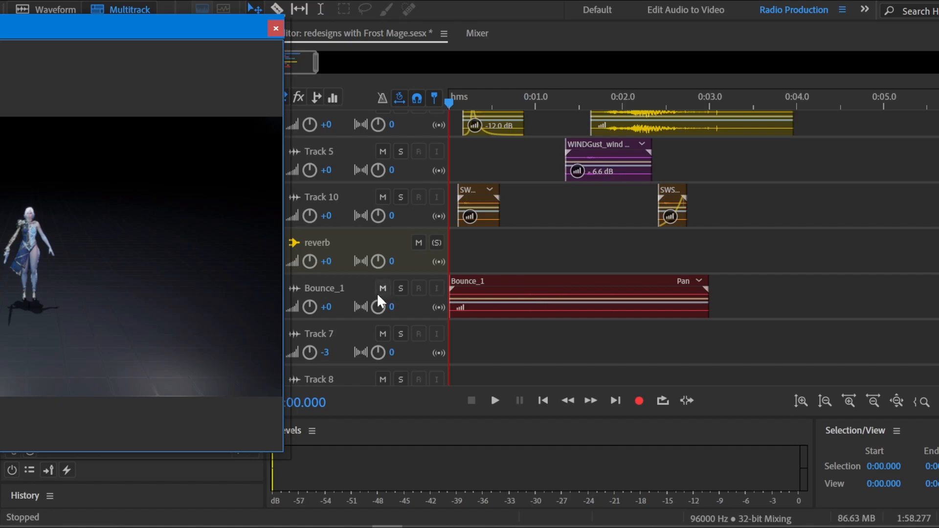
pyautogui.click(401, 288)
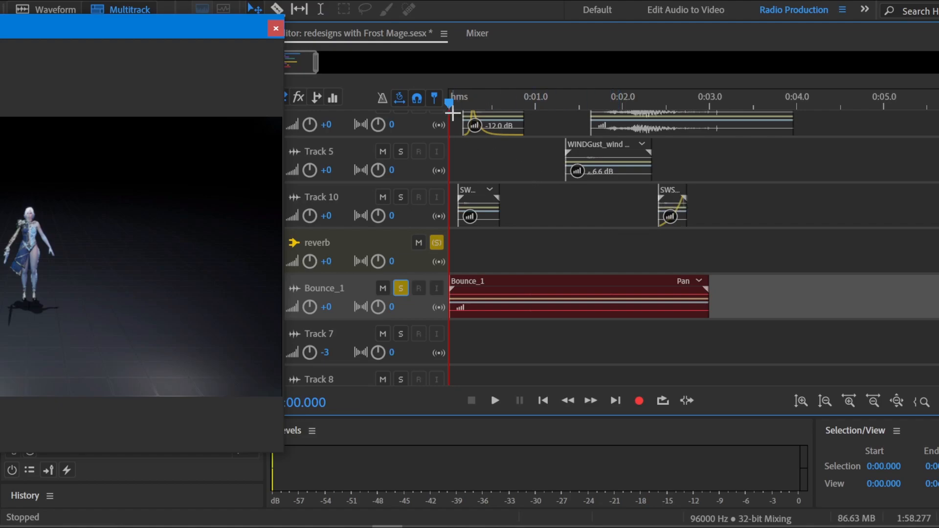
pyautogui.press('space')
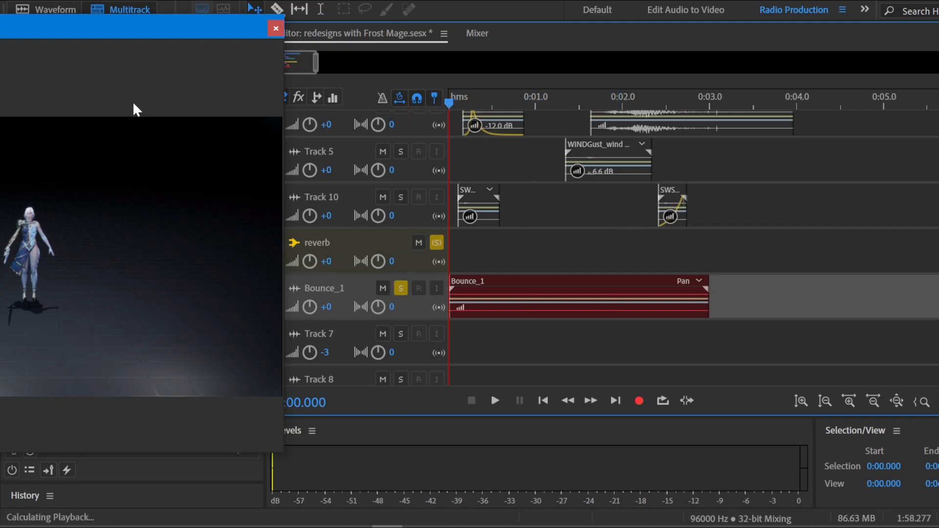
pyautogui.moveTo(130, 29)
pyautogui.mouseDown()
pyautogui.moveTo(288, 20)
pyautogui.moveTo(147, 22)
pyautogui.mouseUp()
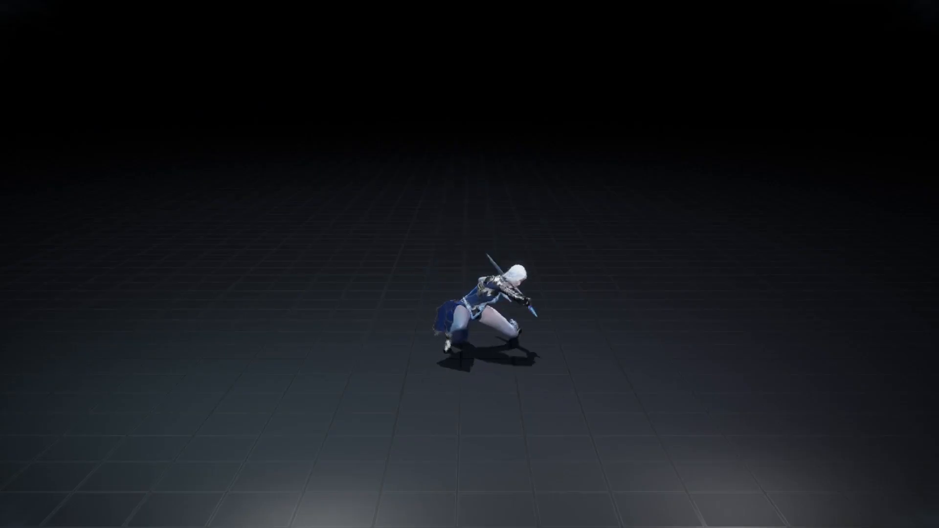